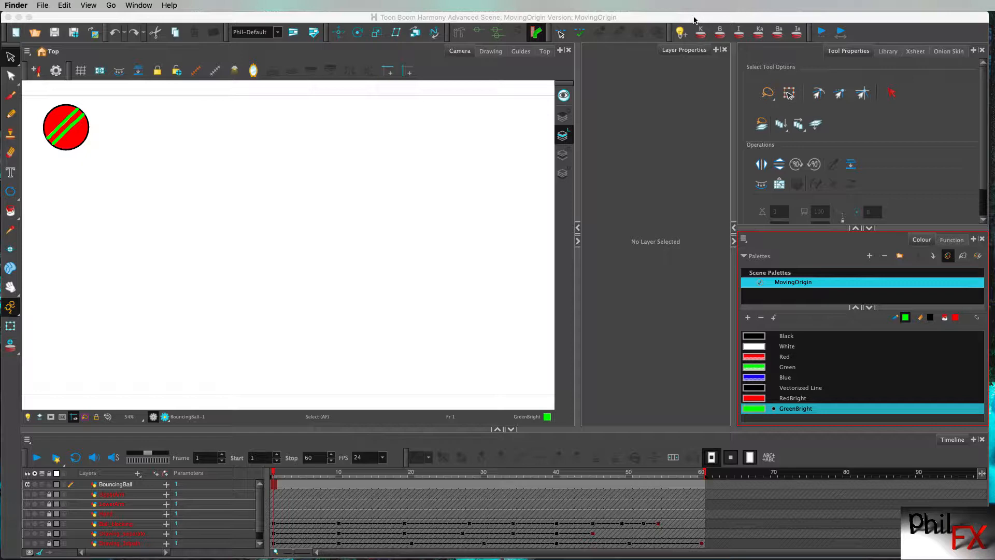
# - Select the BouncingBall drawing and try moving it slightly downwards with the Transform tool
pyautogui.click(694, 21)
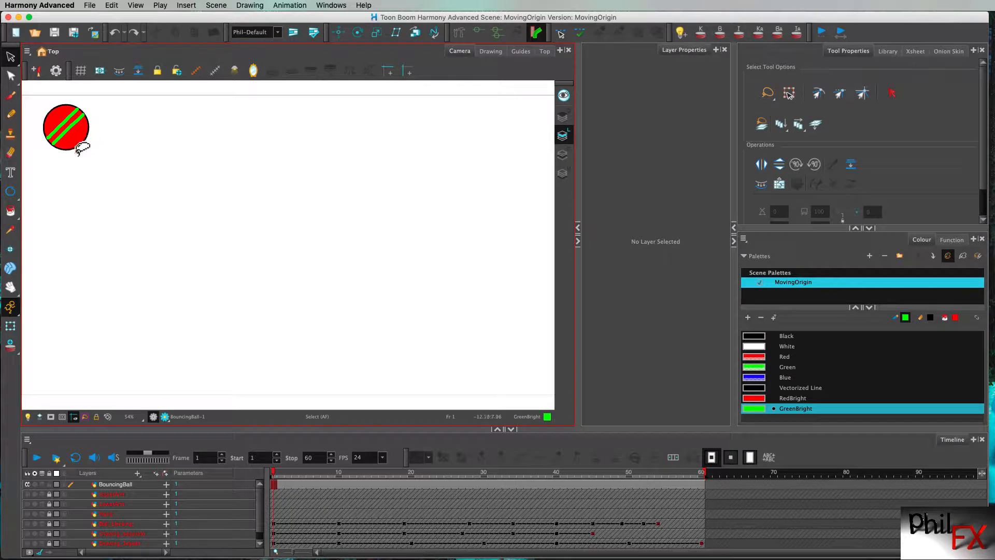
pyautogui.click(79, 120)
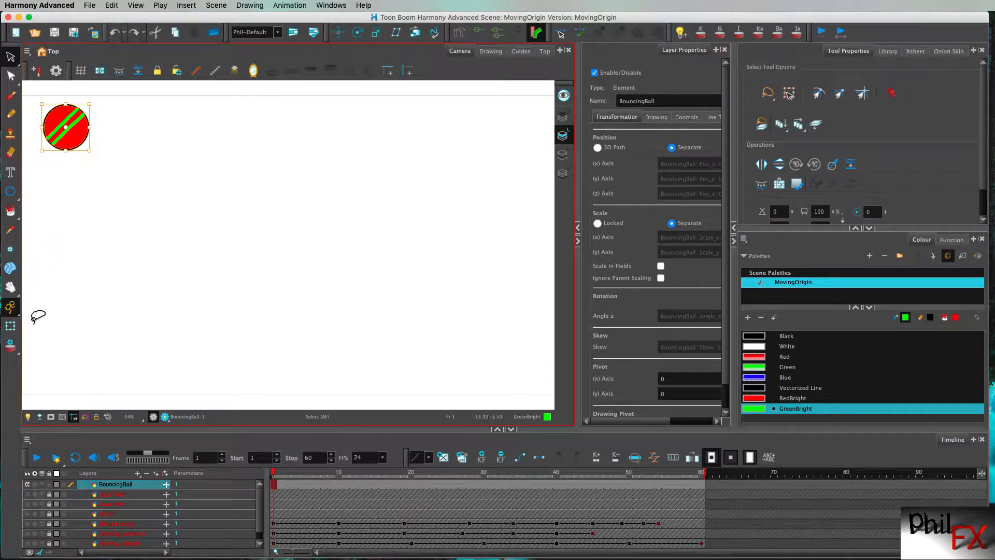
pyautogui.click(10, 327)
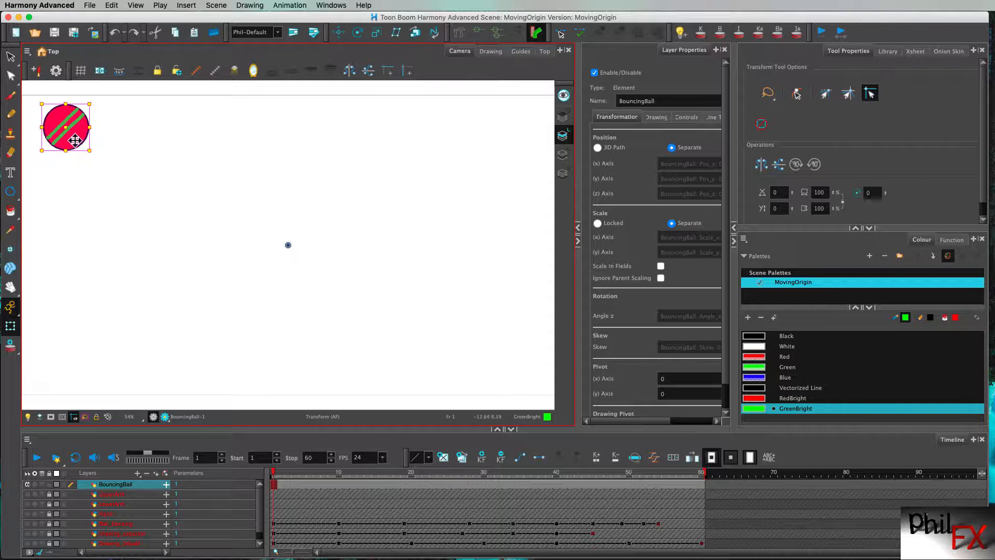
pyautogui.moveTo(72, 146)
pyautogui.mouseDown()
pyautogui.moveTo(82, 228)
pyautogui.moveTo(129, 251)
pyautogui.moveTo(206, 210)
pyautogui.moveTo(162, 165)
pyautogui.moveTo(135, 319)
pyautogui.moveTo(158, 365)
pyautogui.moveTo(326, 134)
pyautogui.moveTo(344, 134)
pyautogui.moveTo(332, 132)
pyautogui.moveTo(197, 259)
pyautogui.moveTo(175, 358)
pyautogui.moveTo(99, 170)
pyautogui.moveTo(64, 129)
pyautogui.mouseUp()
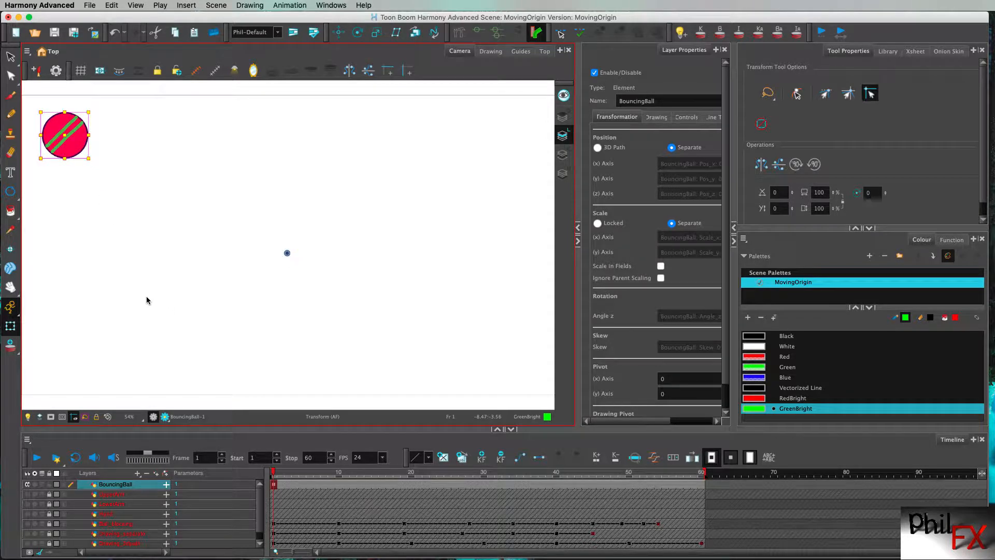
# - Step back and forth through the ball's recent moves, restoring its starting position near the camera frame's upper-left corner
pyautogui.hotkey('ctrl', 'z')
pyautogui.hotkey('ctrl', 'z')
pyautogui.hotkey('ctrl', 'z')
pyautogui.hotkey('ctrl', 'z')
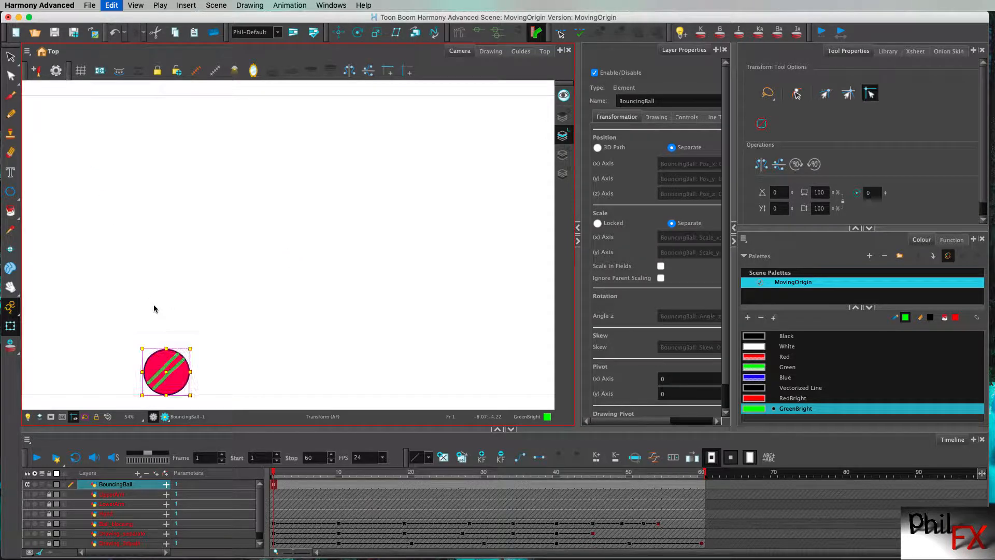
pyautogui.hotkey('ctrl', 'shift', 'z')
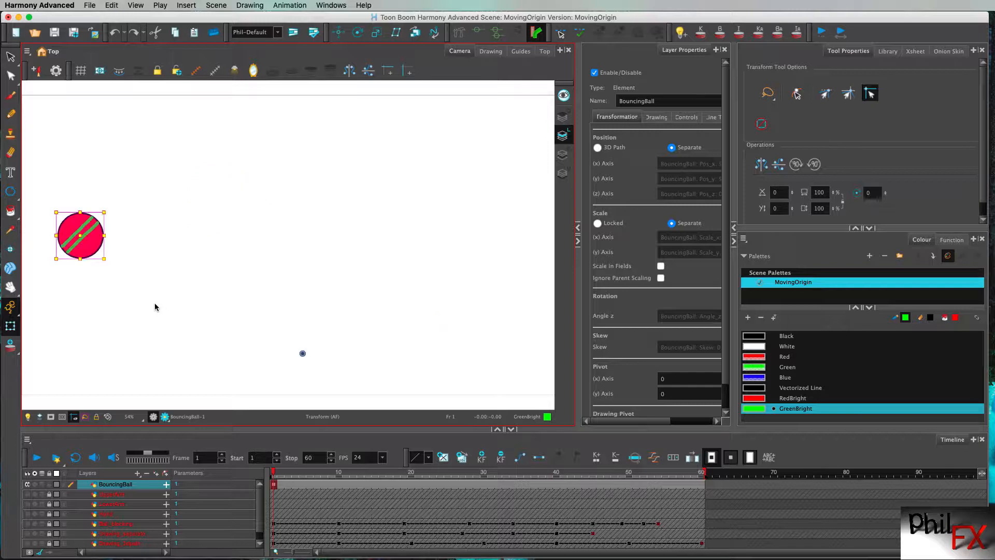
pyautogui.hotkey('ctrl', 'shift', 'z')
pyautogui.hotkey('ctrl', 'shift', 'z')
pyautogui.hotkey('ctrl', 'shift', 'z')
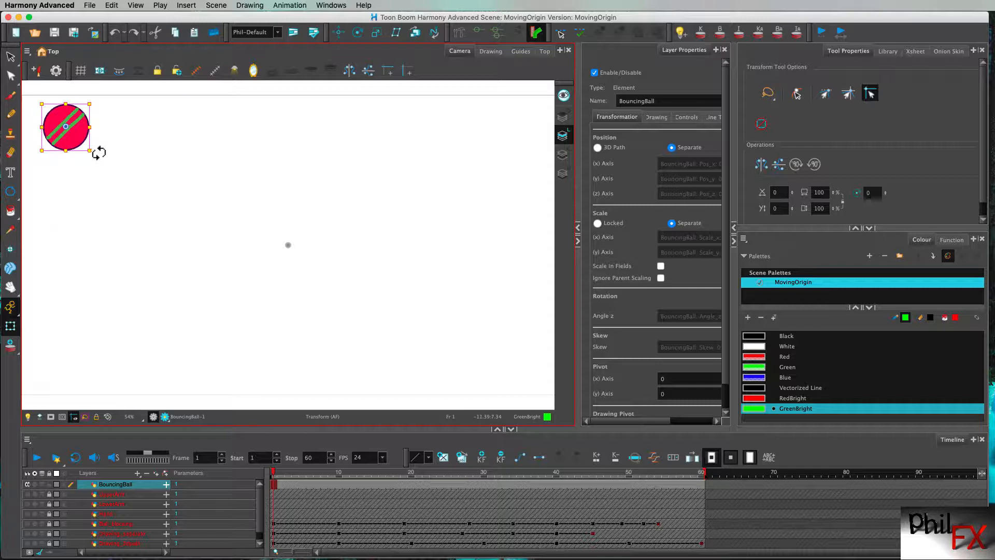
# - Try rotating the ball around a temporary pivot at its centre, then switch to the UpperArm layer and back to BouncingBall
pyautogui.moveTo(98, 151); pyautogui.dragTo(53, 179)
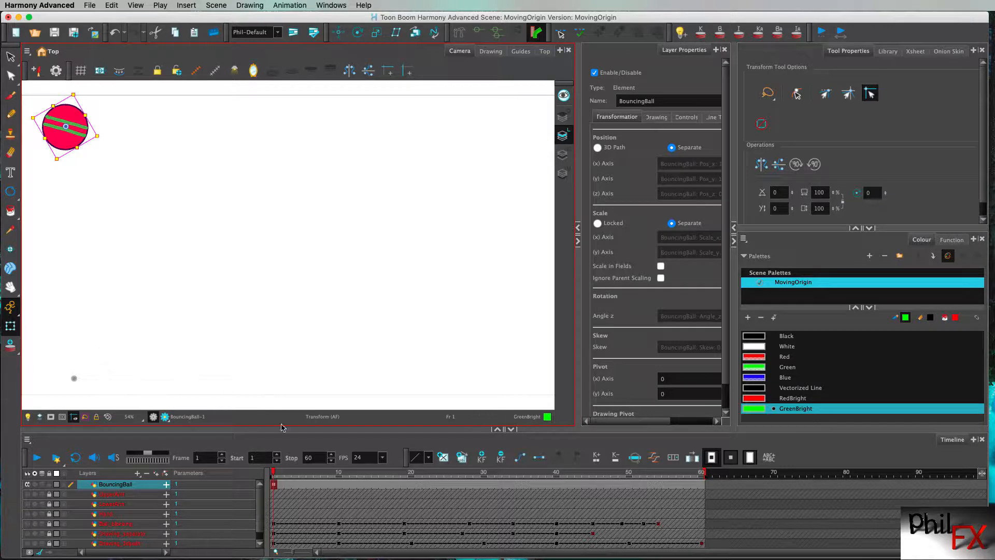
pyautogui.click(112, 496)
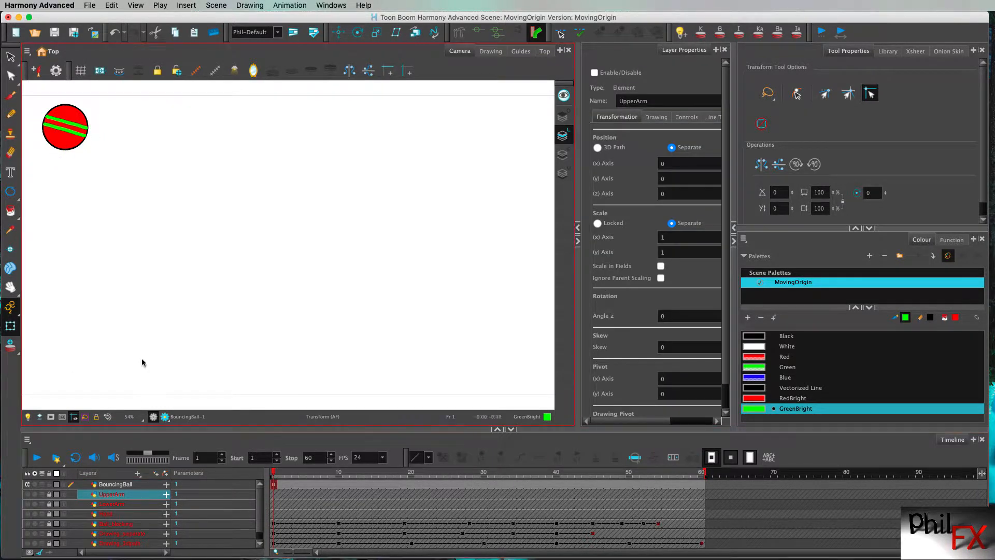
pyautogui.click(117, 485)
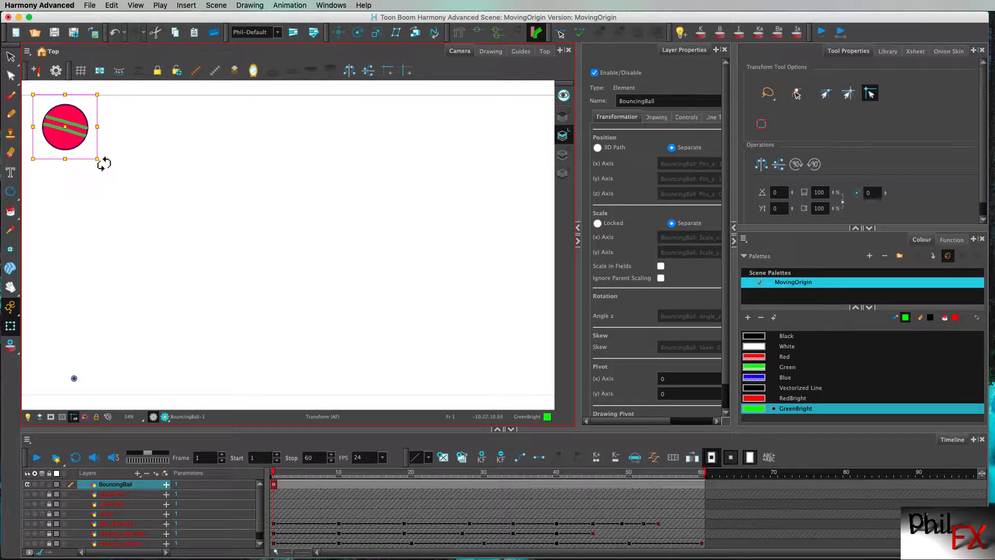
# - Try rotating the reselected ball around its off-centre pivot, then undo both trial rotations
pyautogui.moveTo(103, 164); pyautogui.dragTo(254, 326)
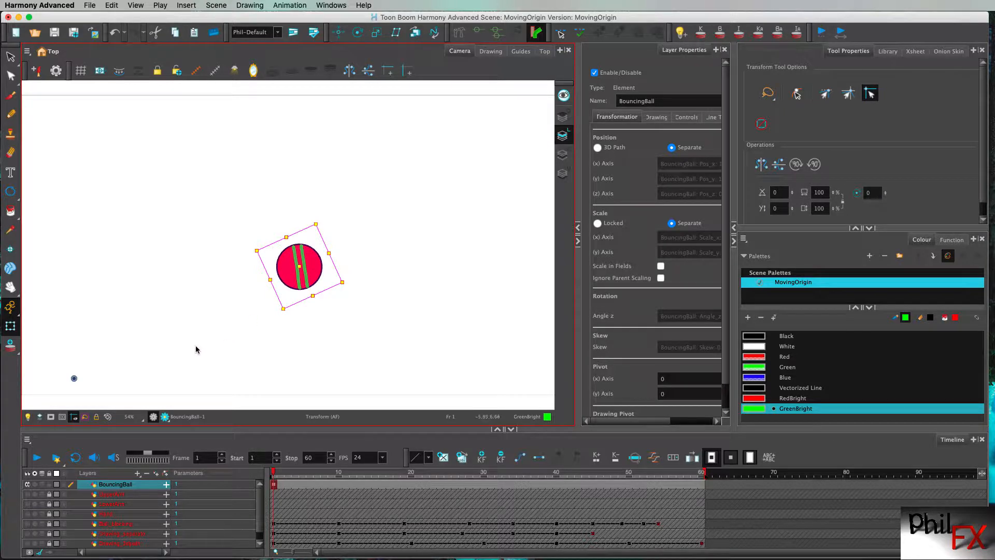
pyautogui.press('super+z')
pyautogui.press('super+z')
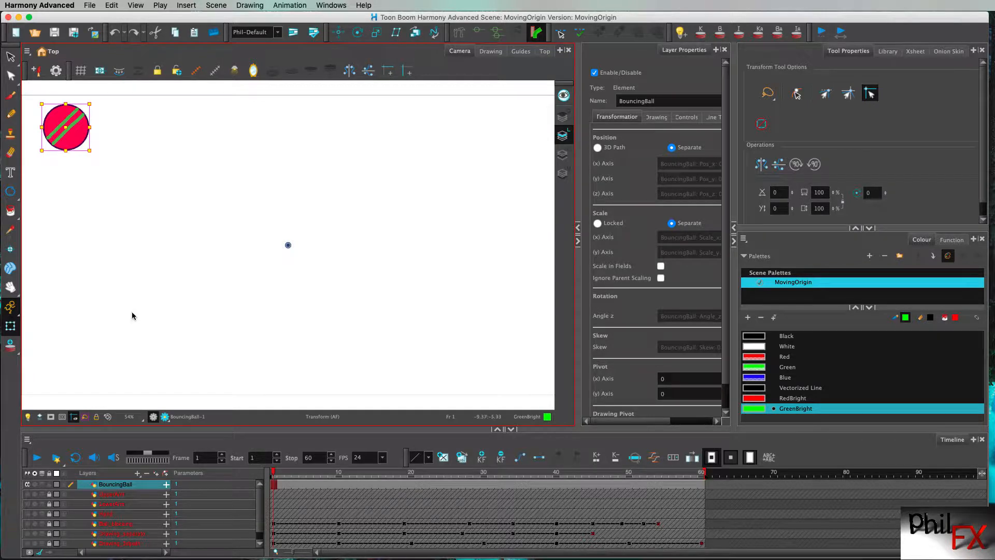
# - Hide the Advanced Animation toolbar and show it again
pyautogui.click(10, 329)
pyautogui.click(296, 5)
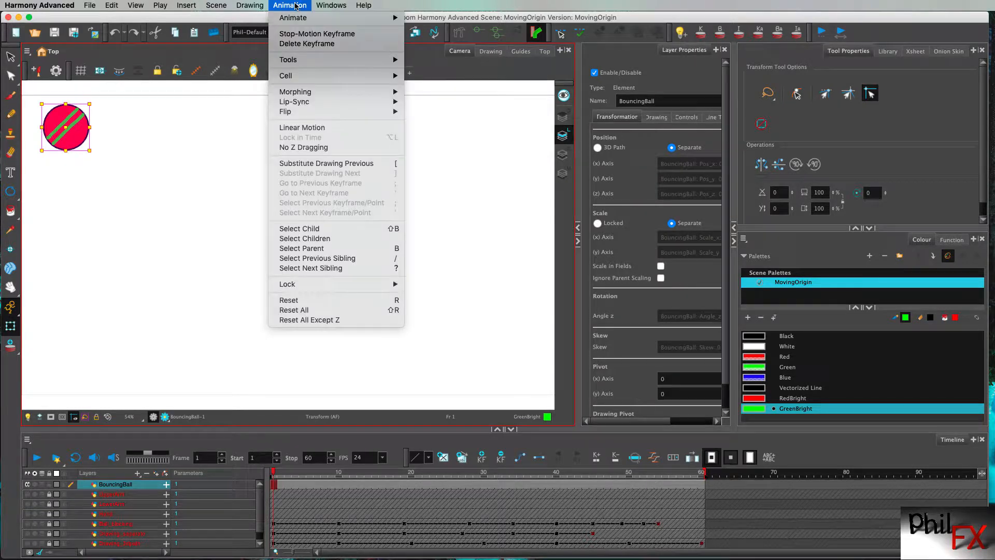
pyautogui.moveTo(321, 5)
pyautogui.moveTo(342, 52)
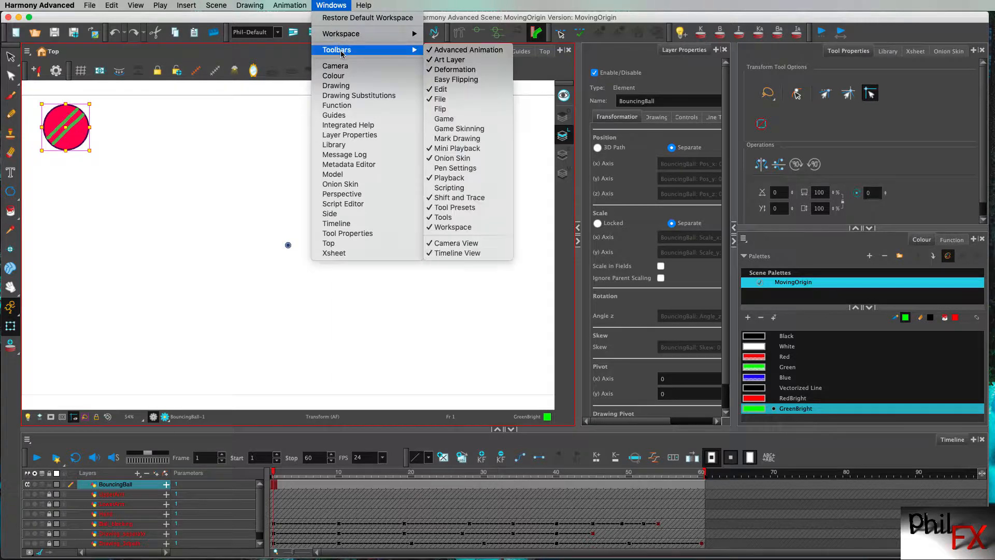
pyautogui.click(451, 50)
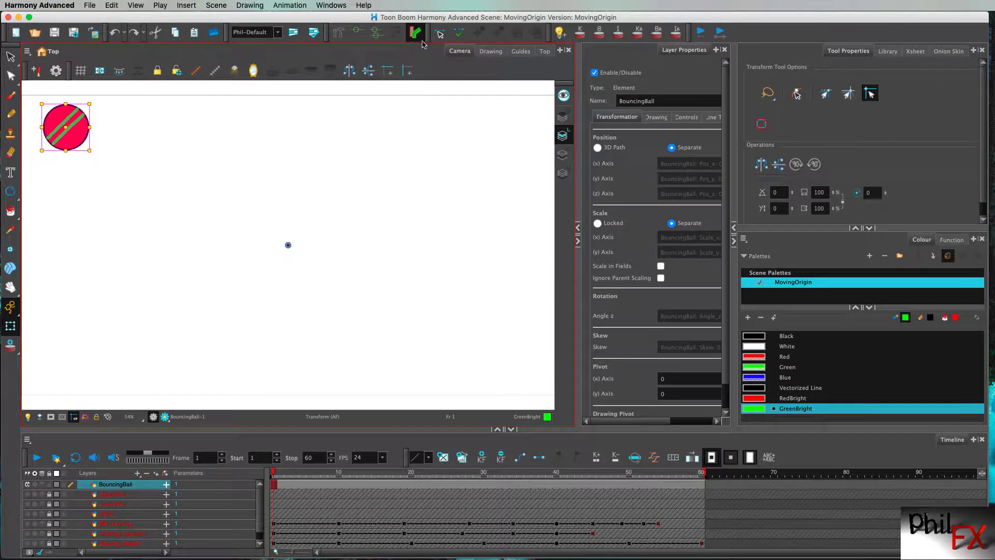
pyautogui.click(336, 6)
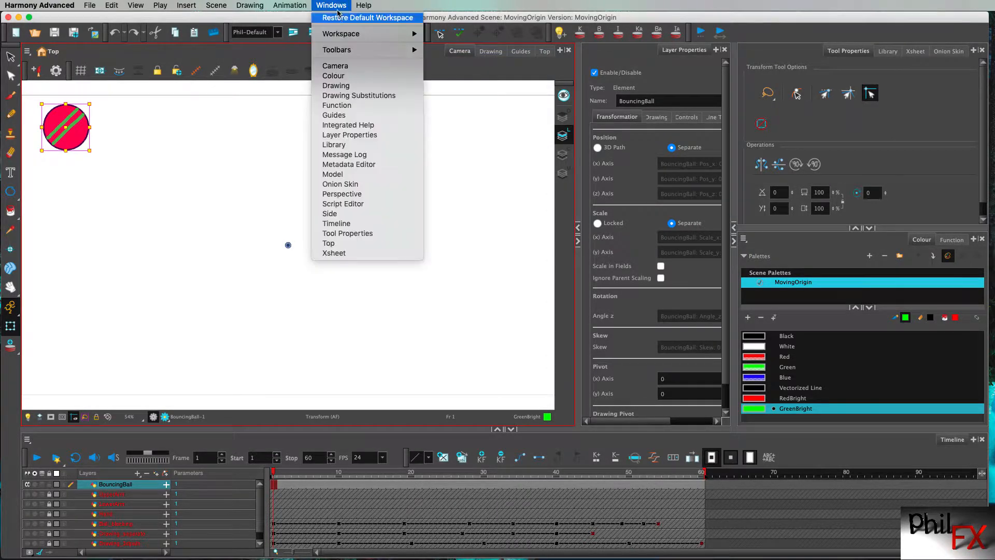
pyautogui.moveTo(344, 50)
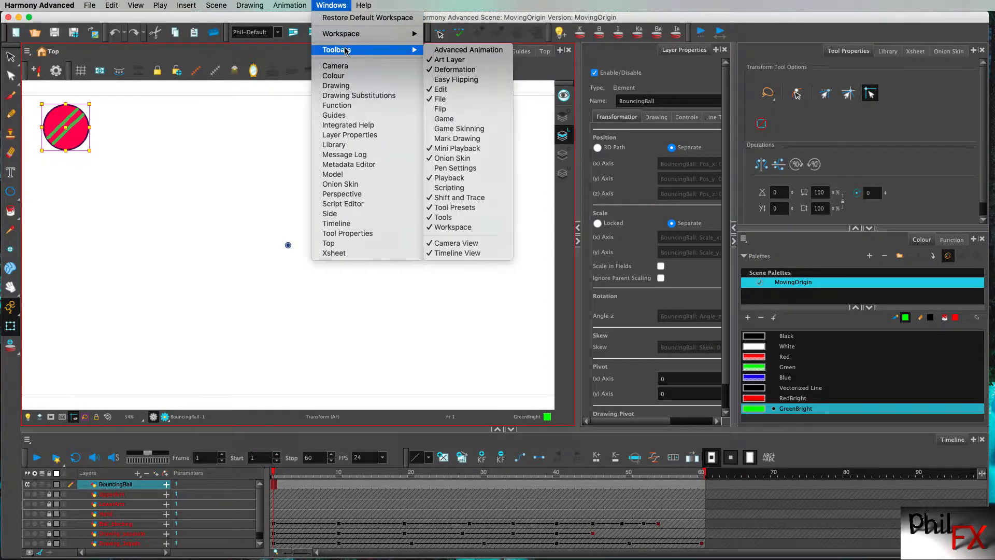
pyautogui.click(456, 49)
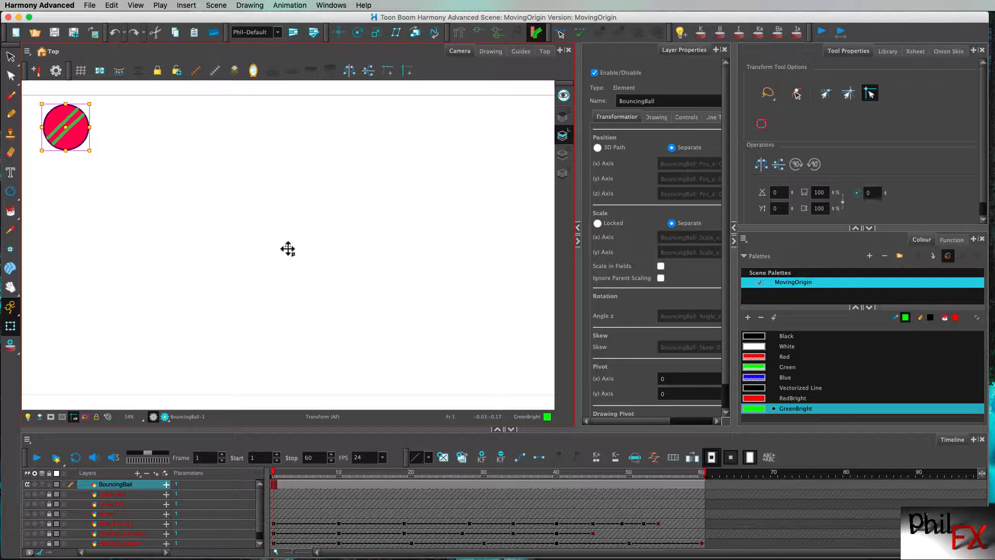
# - With the Rotate tool, move the BouncingBall layer's pivot from the stage centre onto the ball, at about 13.22 W, 9.29 N
pyautogui.click(356, 36)
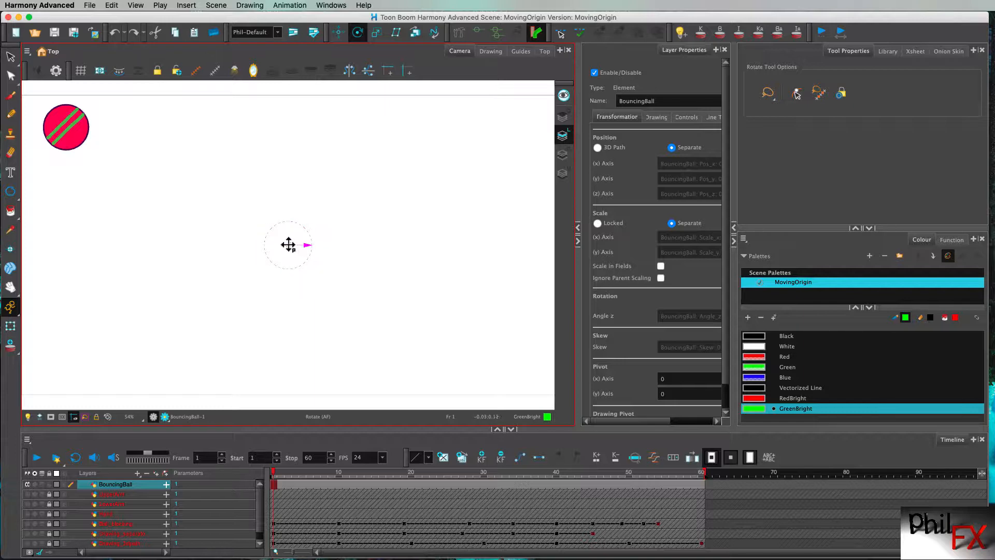
pyautogui.moveTo(288, 246)
pyautogui.mouseDown()
pyautogui.moveTo(242, 171)
pyautogui.moveTo(176, 129)
pyautogui.moveTo(120, 112)
pyautogui.moveTo(78, 115)
pyautogui.moveTo(68, 128)
pyautogui.mouseUp()
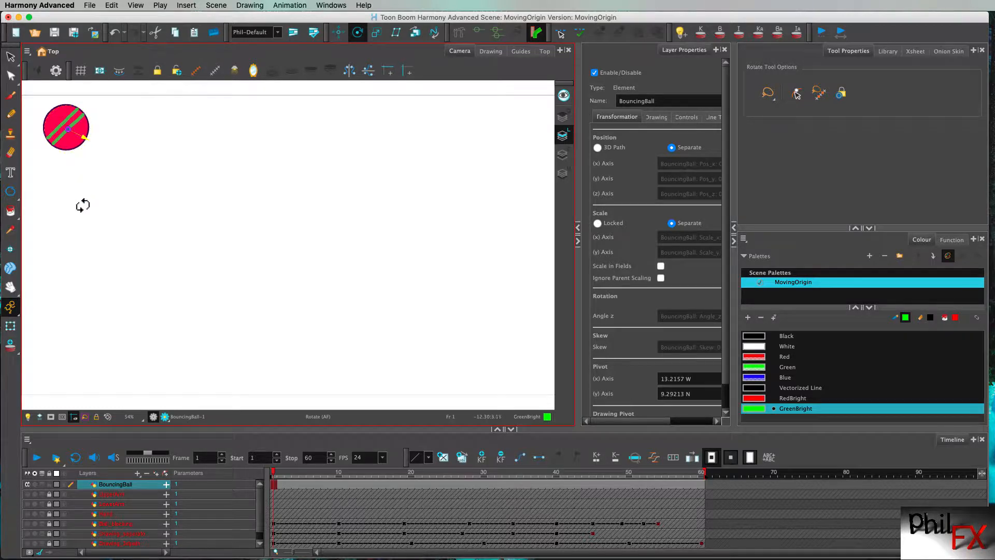
# - Hide the background colour card layer and refine the pivot to the ball's exact centre, at about 13.34 W, 9.44 N
pyautogui.hotkey('shift', 'z')
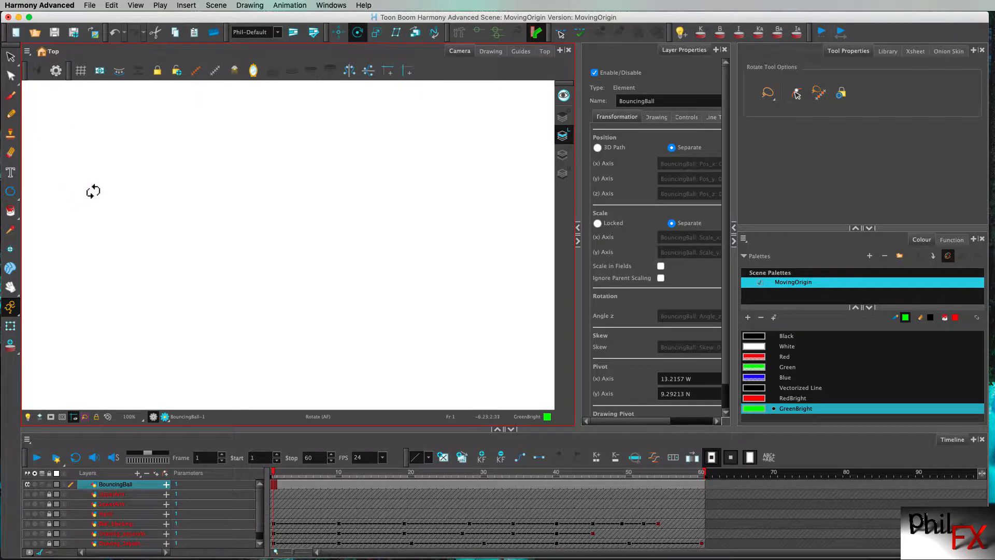
pyautogui.press('space')
pyautogui.moveTo(83, 160); pyautogui.dragTo(390, 324)
pyautogui.moveTo(271, 257); pyautogui.dragTo(379, 309)
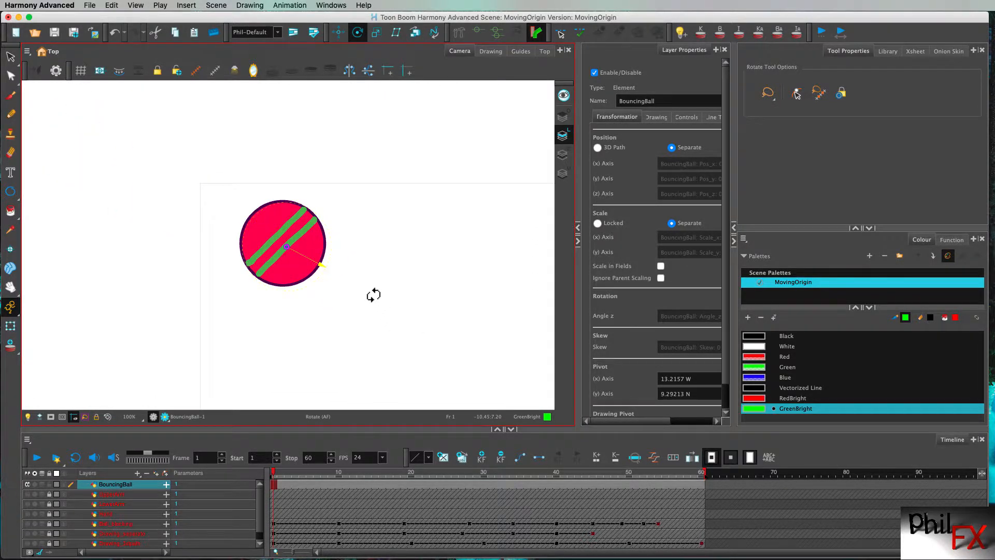
pyautogui.press('2')
pyautogui.press('2')
pyautogui.press('2')
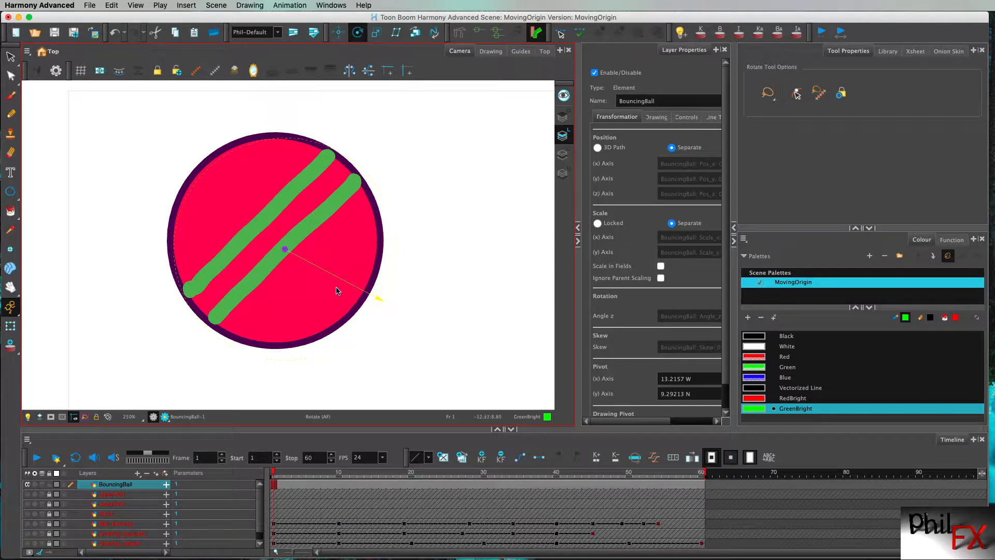
pyautogui.scroll(-1, 261, 503)
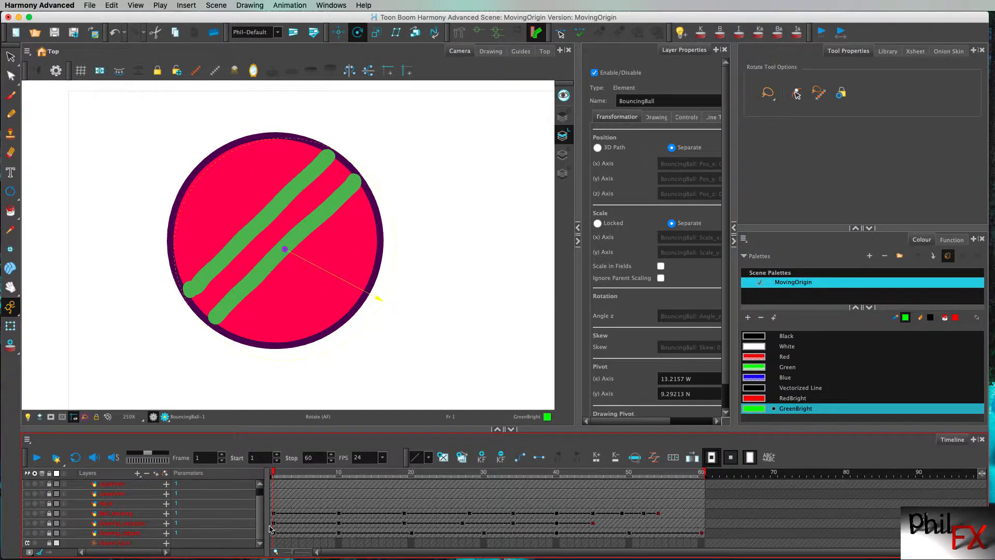
pyautogui.click(27, 542)
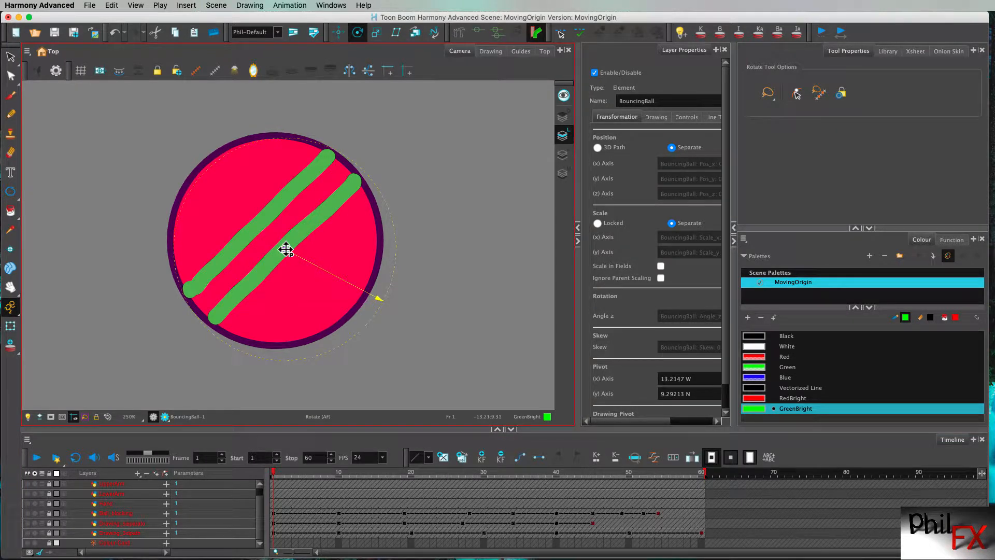
pyautogui.moveTo(286, 250); pyautogui.dragTo(275, 240)
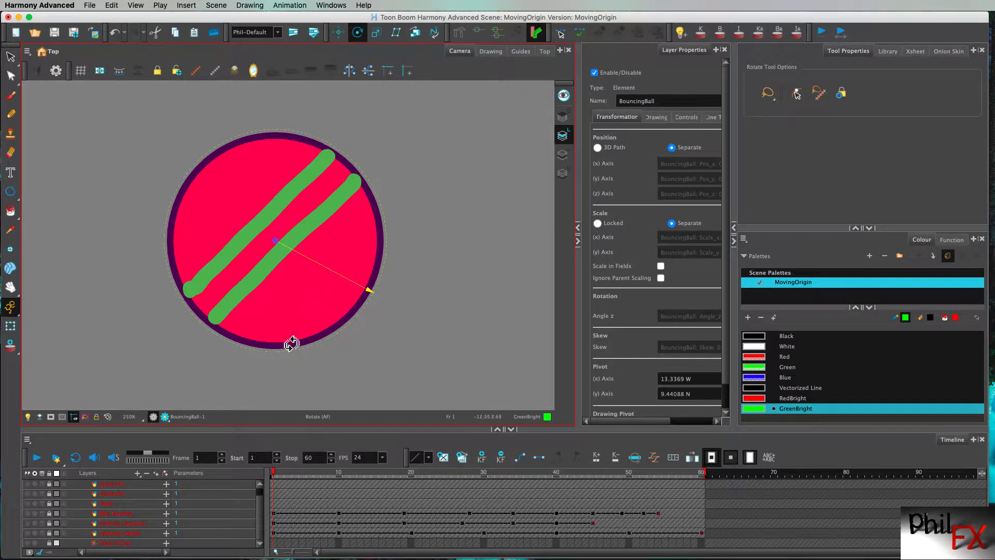
# - Rotate the ball around its new pivot until its stripes are nearly vertical, and show the background colour card again
pyautogui.moveTo(373, 288)
pyautogui.mouseDown()
pyautogui.moveTo(381, 270)
pyautogui.moveTo(375, 213)
pyautogui.mouseUp()
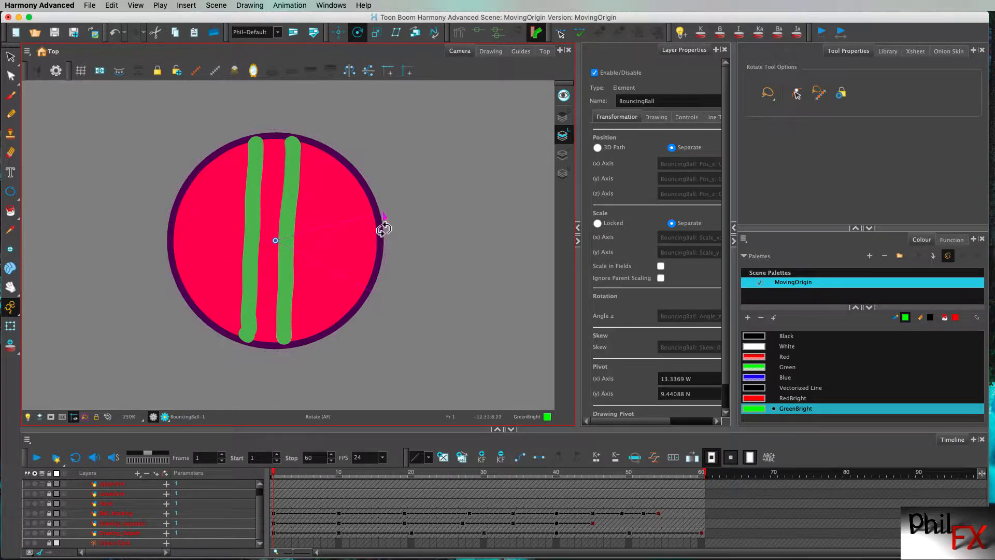
pyautogui.click(28, 543)
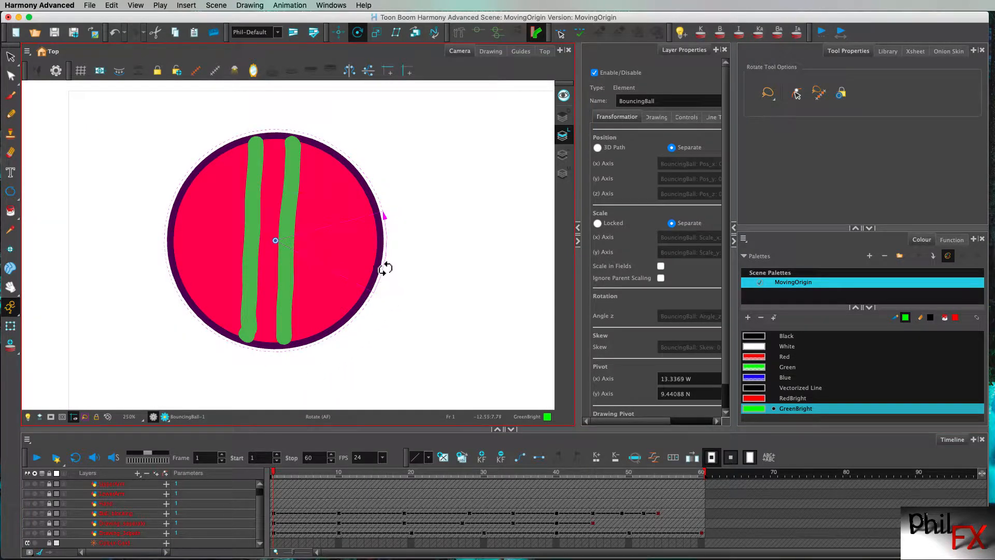
pyautogui.hotkey('shift', 'm')
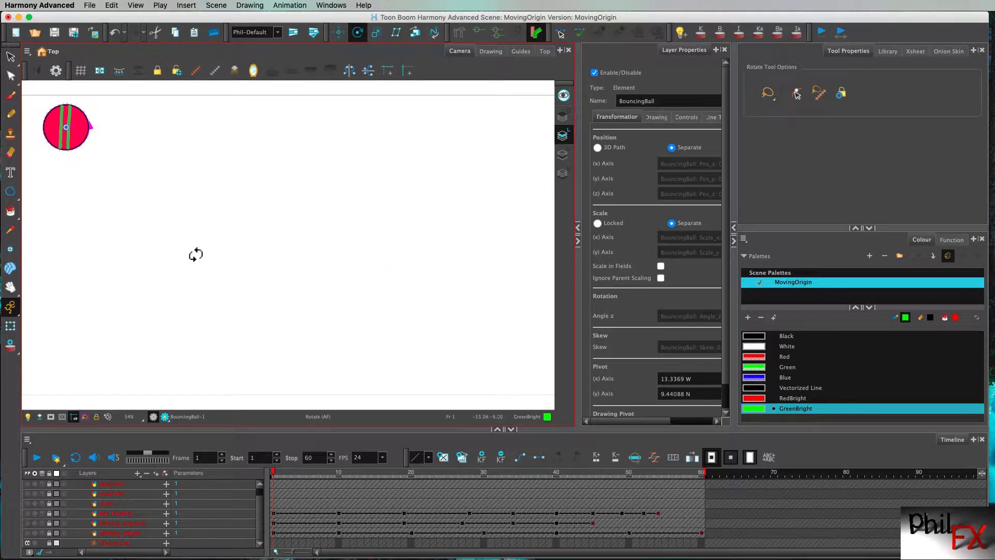
# - Rotate BouncingBall around its centre with the Transform tool at frame 1 until its stripes are nearly horizontal
pyautogui.hotkey('alt', 's')
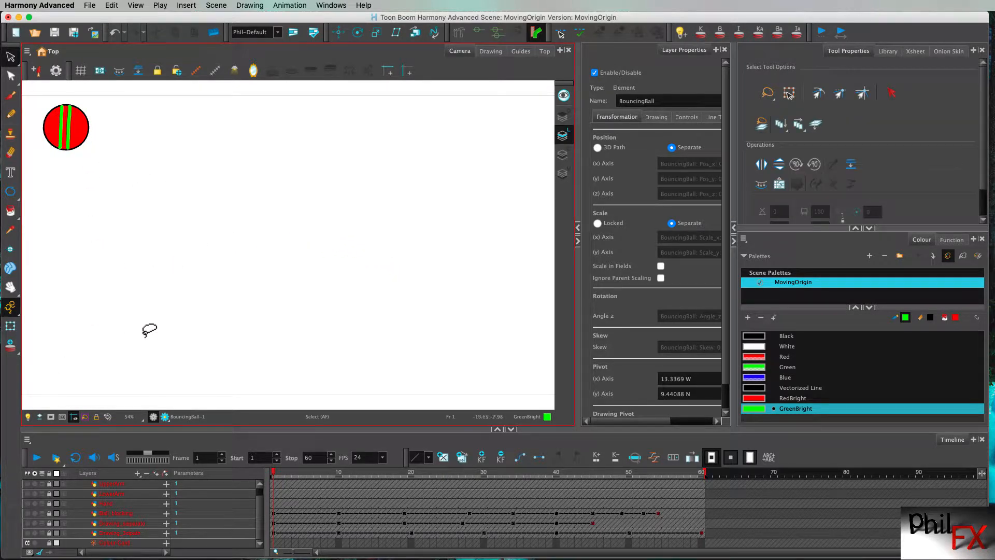
pyautogui.moveTo(261, 514); pyautogui.dragTo(261, 501)
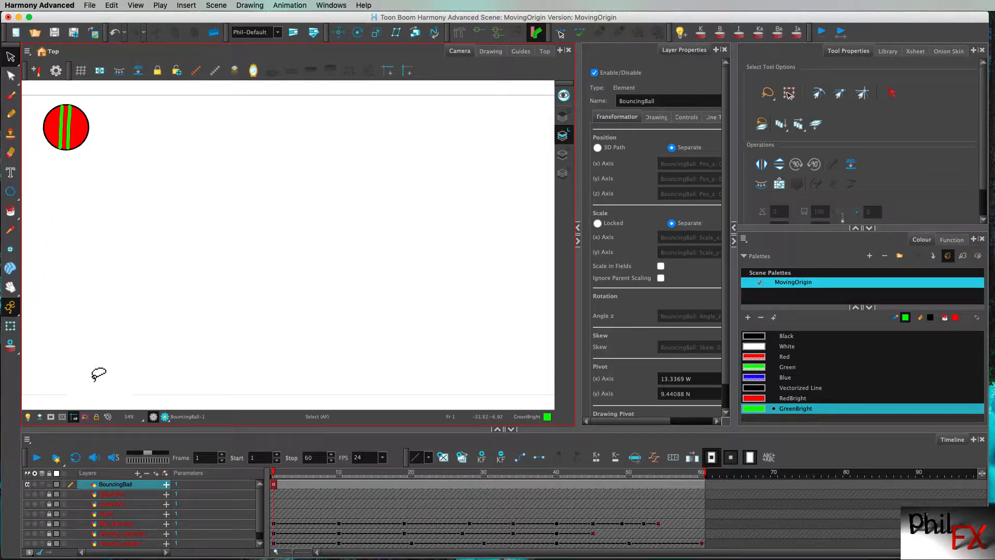
pyautogui.click(10, 326)
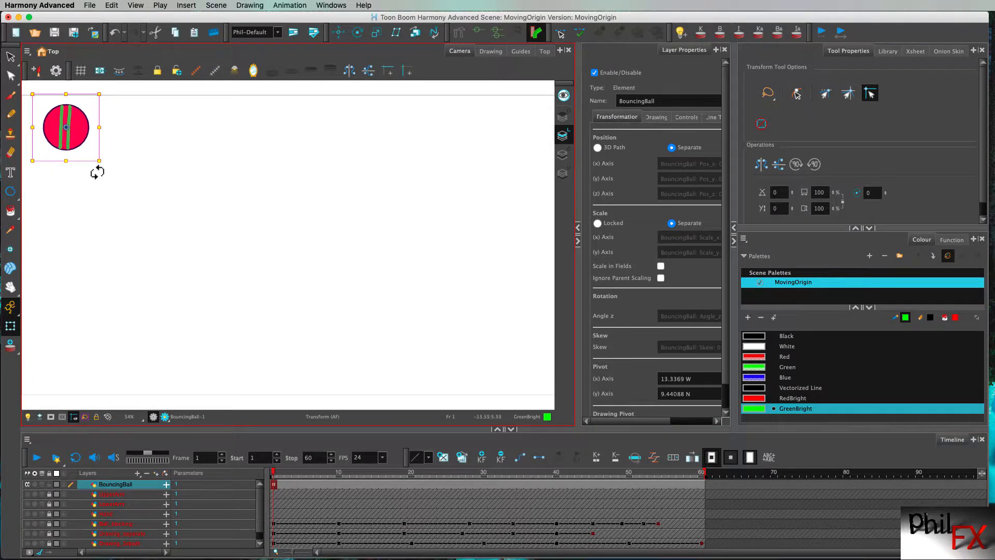
pyautogui.moveTo(108, 167); pyautogui.dragTo(12, 187)
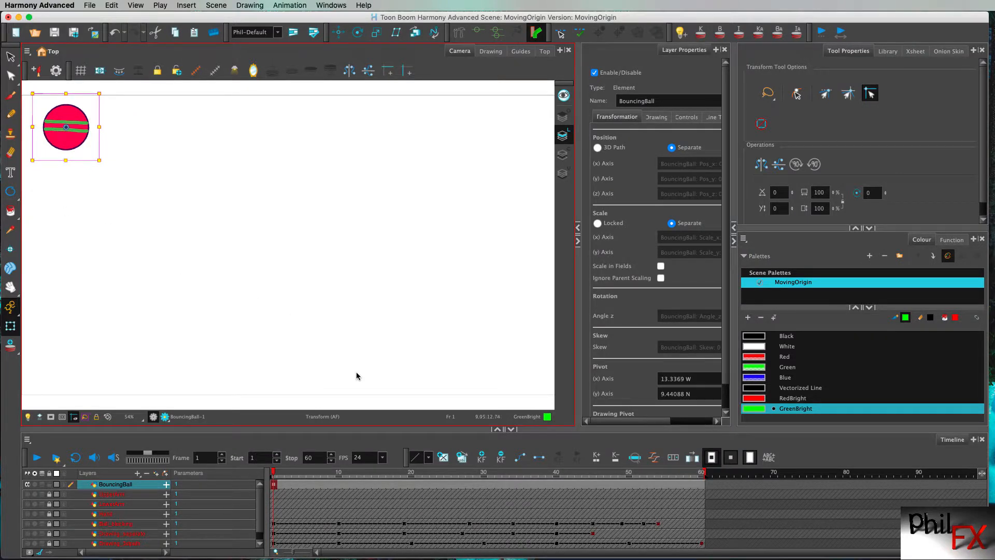
# - At frame 10, rotate BouncingBall around its centre so its stripes slant diagonally down to the right
pyautogui.click(295, 473)
pyautogui.moveTo(295, 473); pyautogui.dragTo(338, 472)
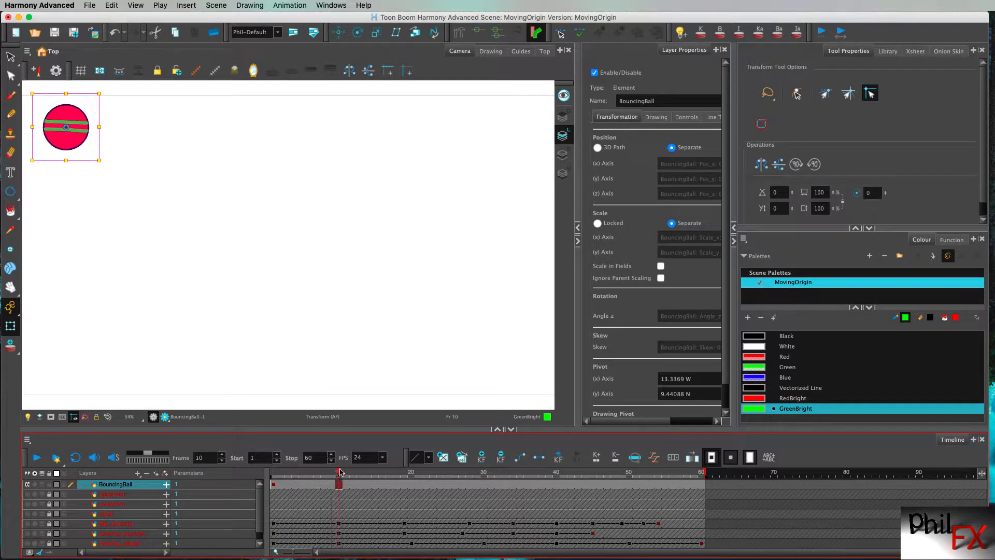
pyautogui.moveTo(103, 169); pyautogui.dragTo(58, 89)
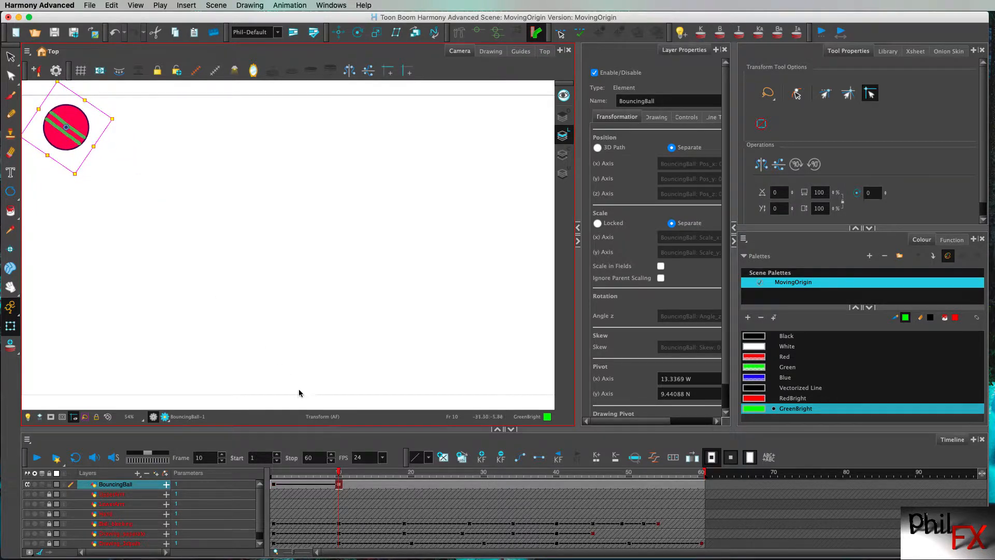
# - At frame 20, rotate BouncingBall around its centre until its stripes are nearly vertical
pyautogui.click(337, 479)
pyautogui.moveTo(339, 471); pyautogui.dragTo(411, 472)
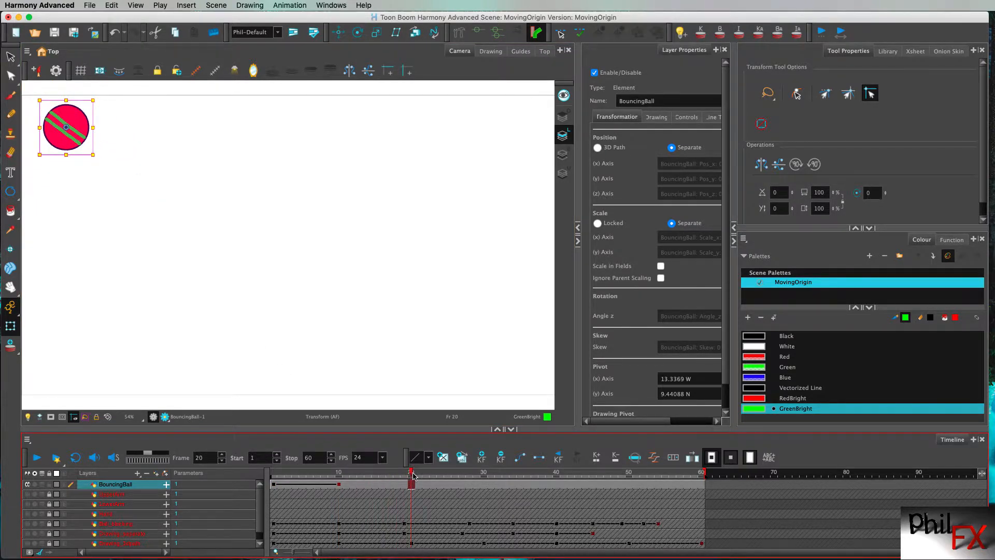
pyautogui.moveTo(103, 155); pyautogui.dragTo(50, 196)
pyautogui.click(111, 493)
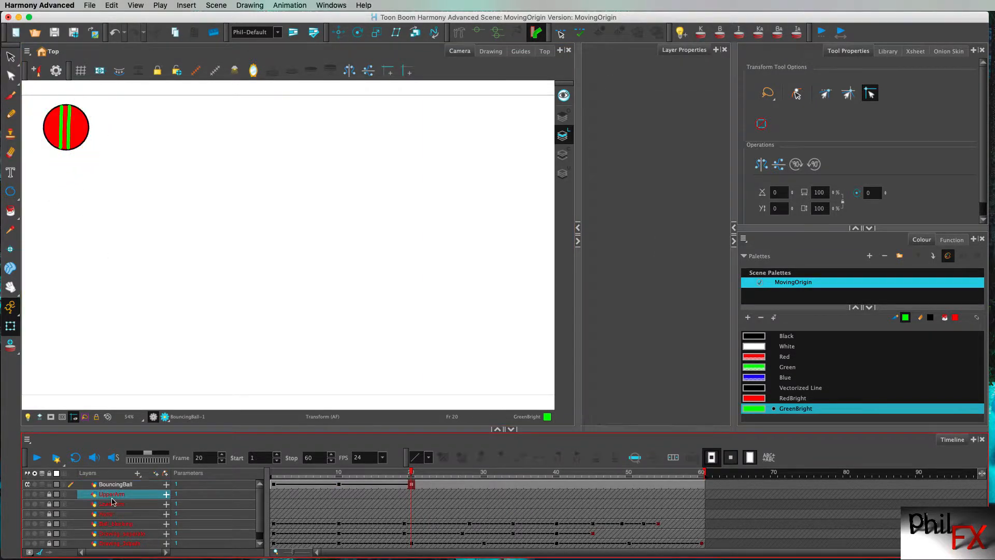
pyautogui.click(117, 485)
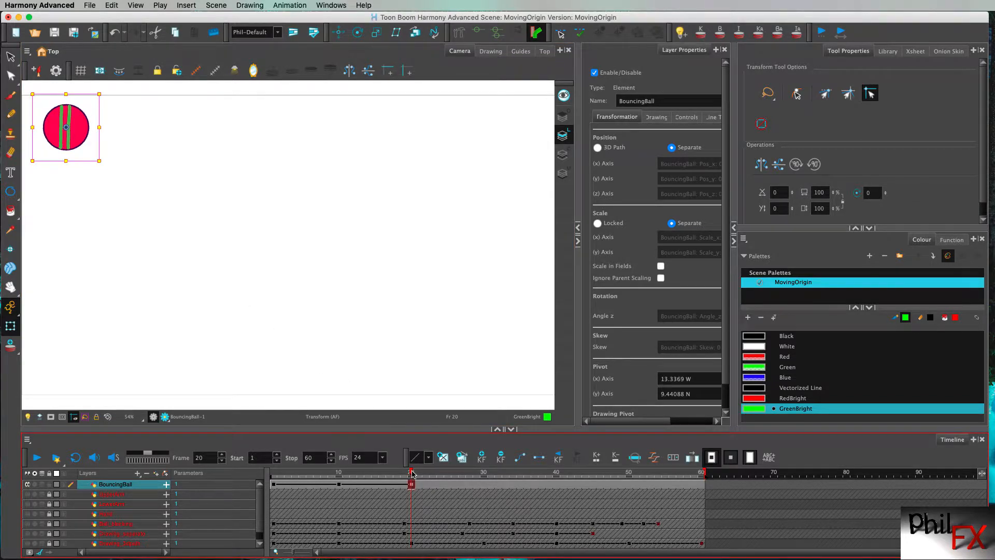
# - At frame 30, rotate BouncingBall around its centre until its stripes are nearly horizontal, and return to frame 1
pyautogui.moveTo(413, 473); pyautogui.dragTo(484, 473)
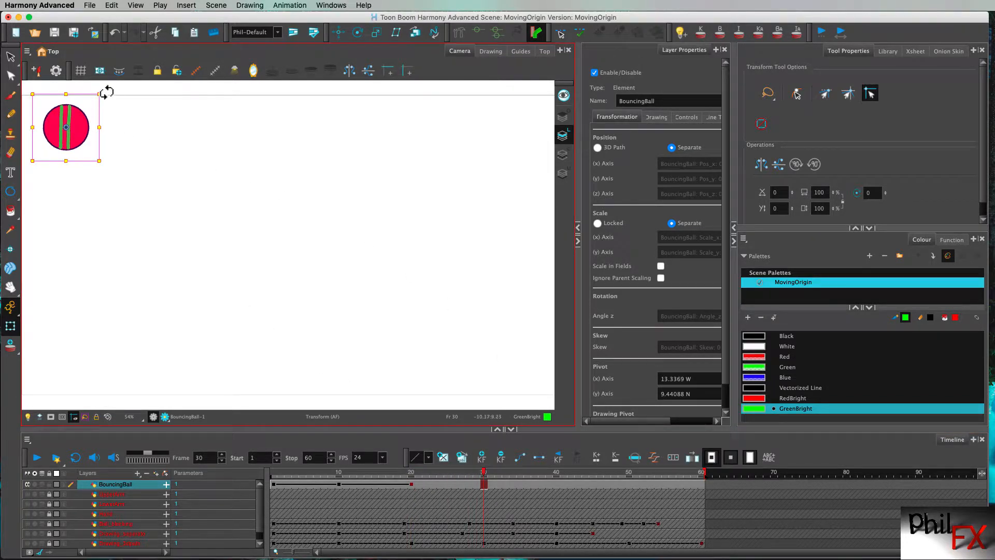
pyautogui.moveTo(131, 133); pyautogui.dragTo(126, 162)
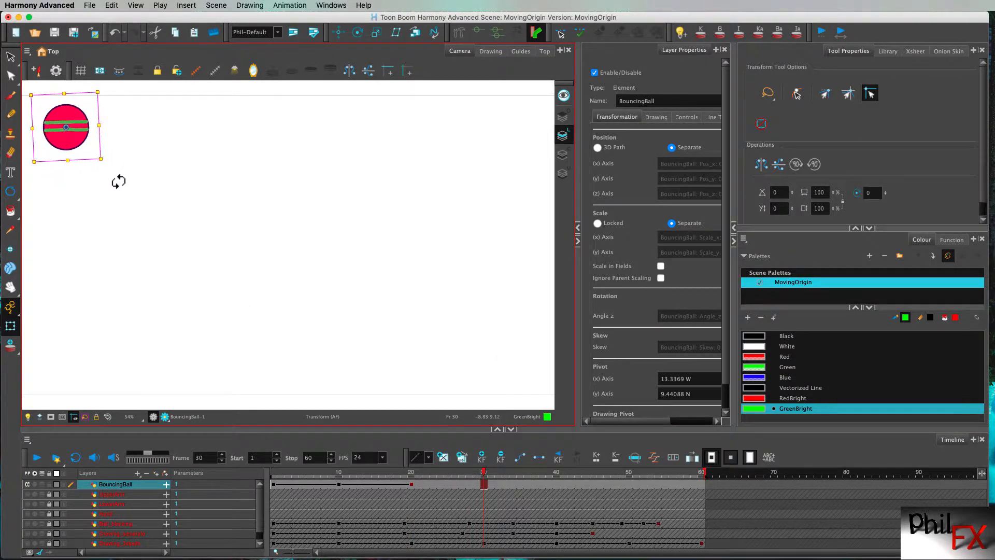
pyautogui.moveTo(484, 473); pyautogui.dragTo(273, 484)
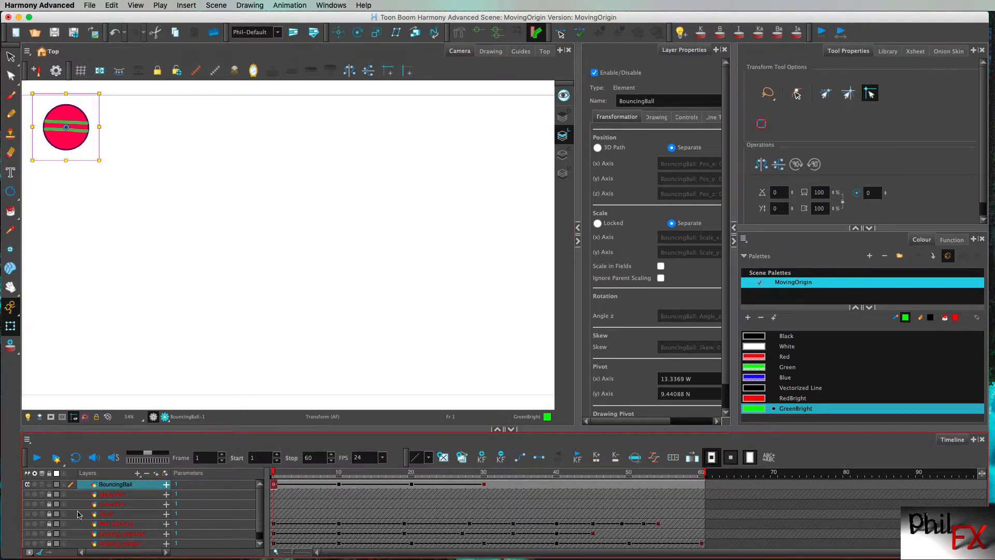
# - Hide the BouncingBall layer and show the UpperArm, LowerArm and Hand layers
pyautogui.click(27, 484)
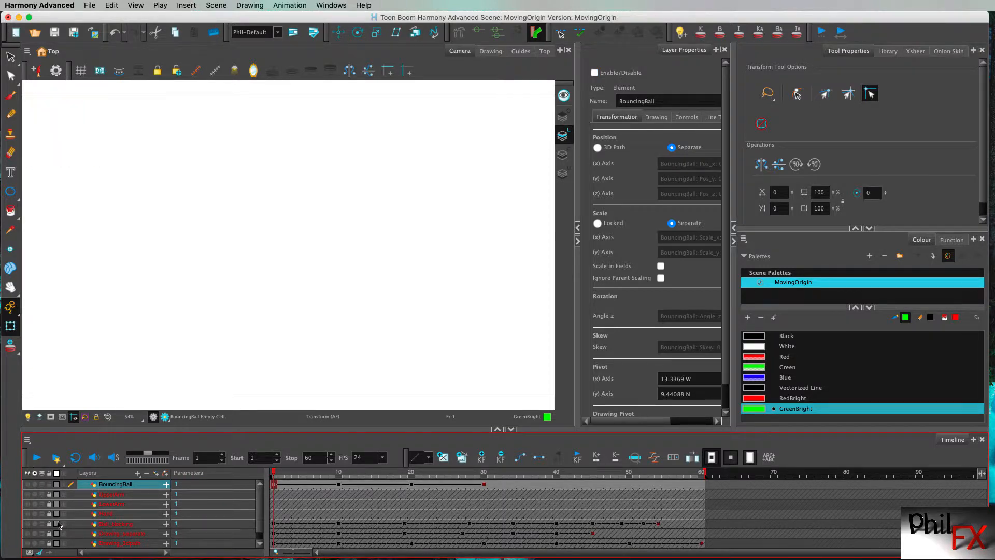
pyautogui.click(28, 493)
pyautogui.click(28, 504)
pyautogui.click(28, 514)
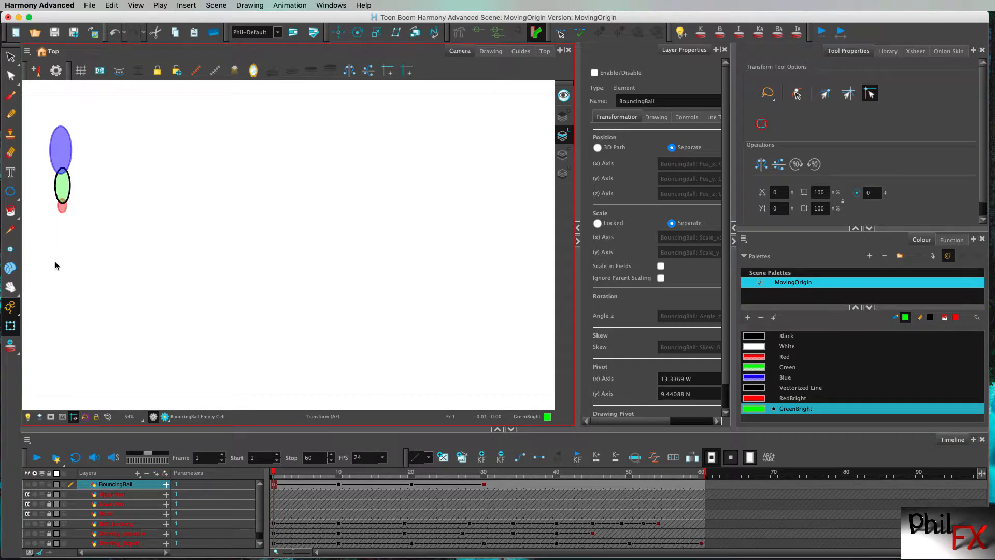
# - Unlock the UpperArm, LowerArm and Hand layers and lock the BouncingBall layer
pyautogui.click(49, 496)
pyautogui.click(50, 504)
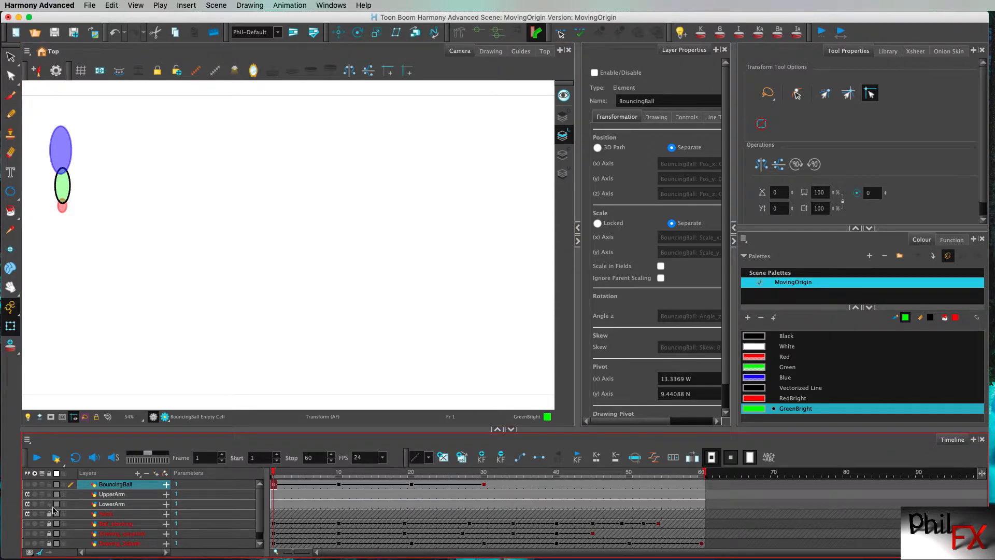
pyautogui.click(51, 513)
pyautogui.click(50, 484)
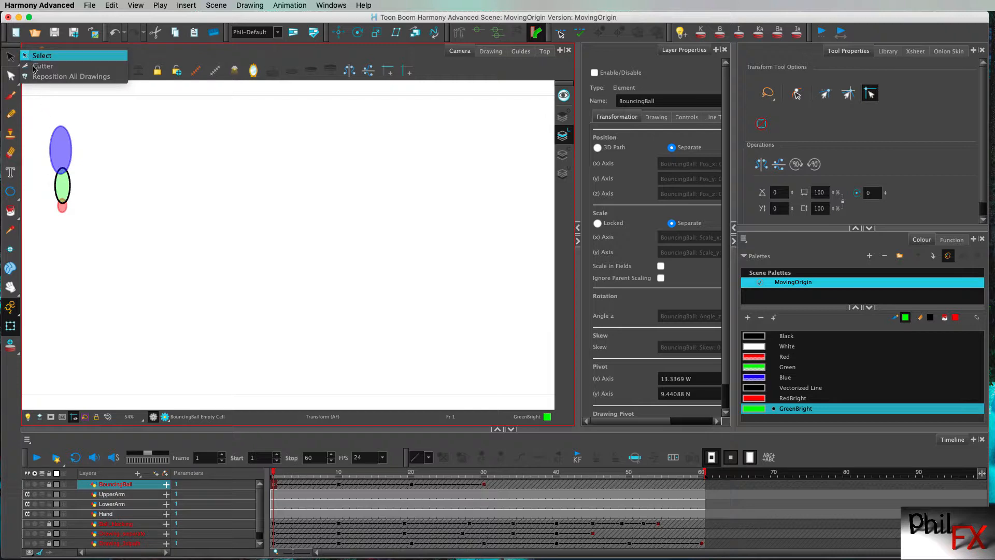
# - Try rotating UpperArm with the Transform tool around its default pivot at the scene centre, and undo the rotation
pyautogui.click(35, 58)
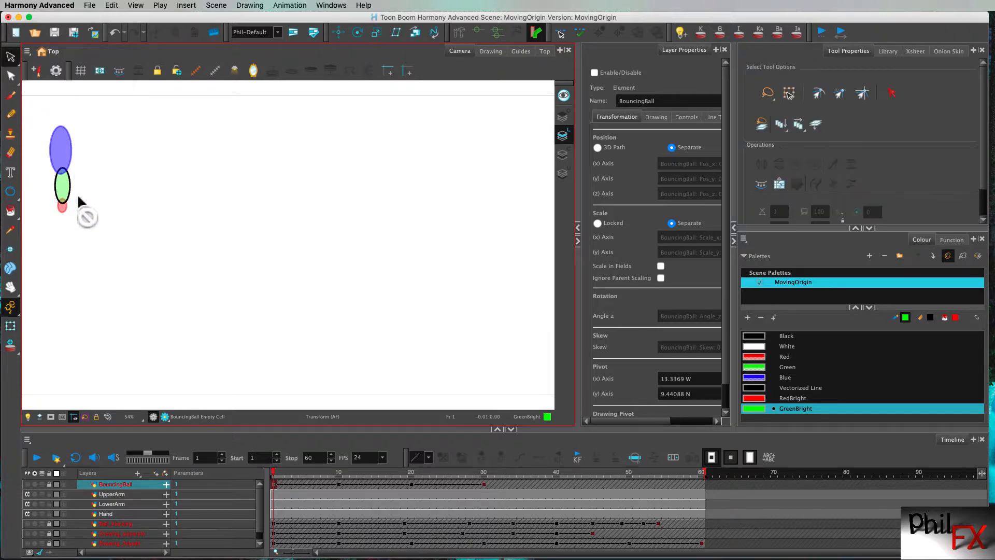
pyautogui.click(118, 494)
pyautogui.click(66, 141)
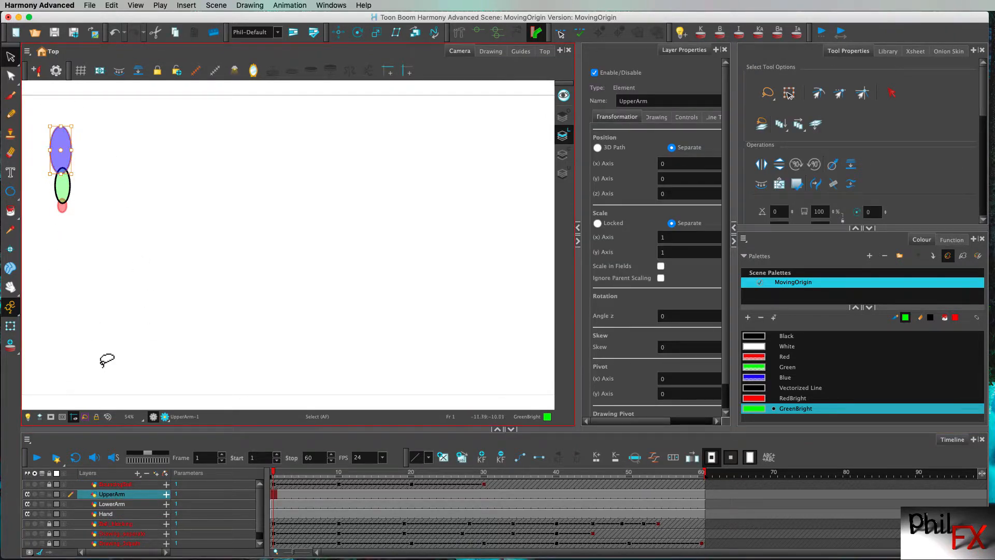
pyautogui.click(10, 325)
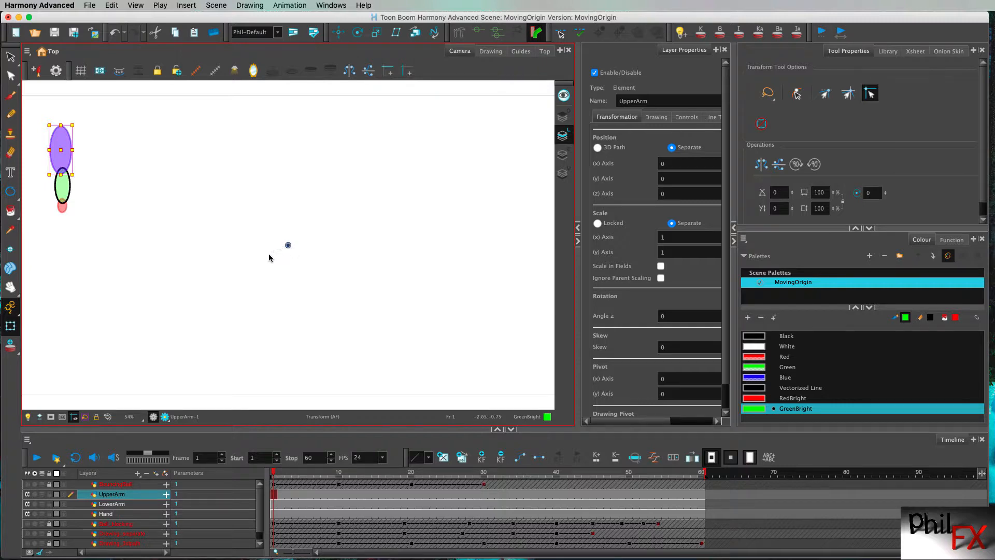
pyautogui.moveTo(80, 126)
pyautogui.mouseDown()
pyautogui.moveTo(69, 157)
pyautogui.moveTo(95, 131)
pyautogui.mouseUp()
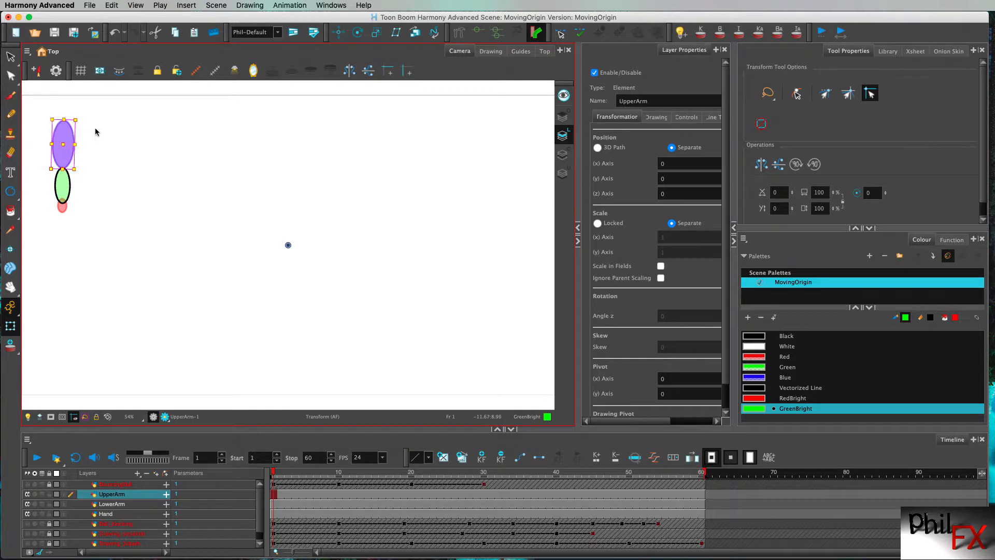
pyautogui.press('super+z')
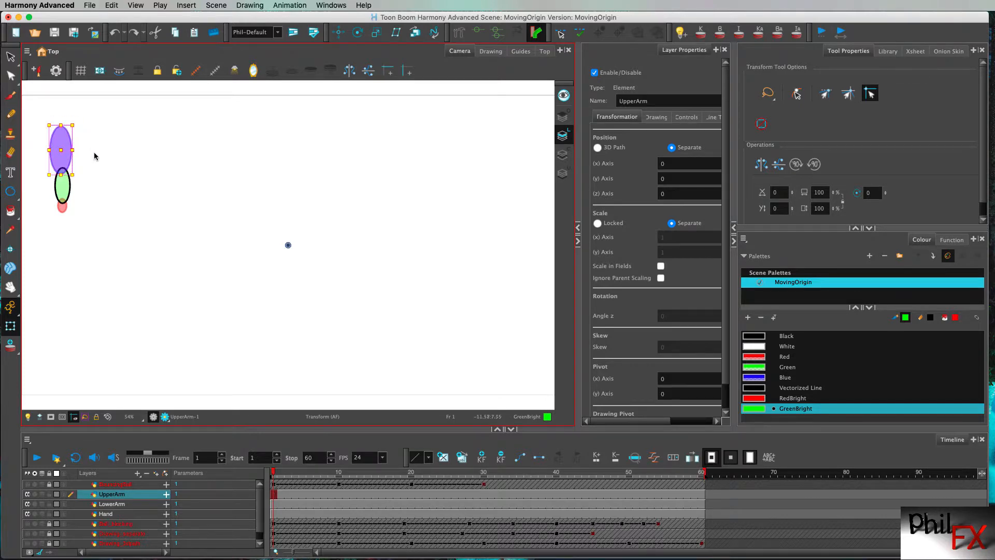
# - Try rotating LowerArm around its default scene-centre pivot, undo the rotation, and check where the Hand's pivot sits
pyautogui.click(113, 504)
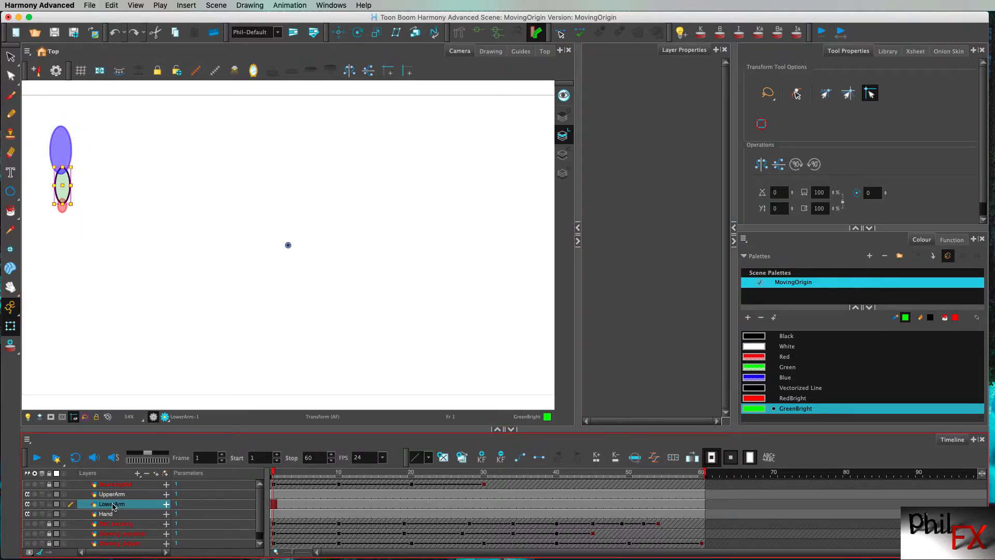
pyautogui.moveTo(86, 211); pyautogui.dragTo(91, 245)
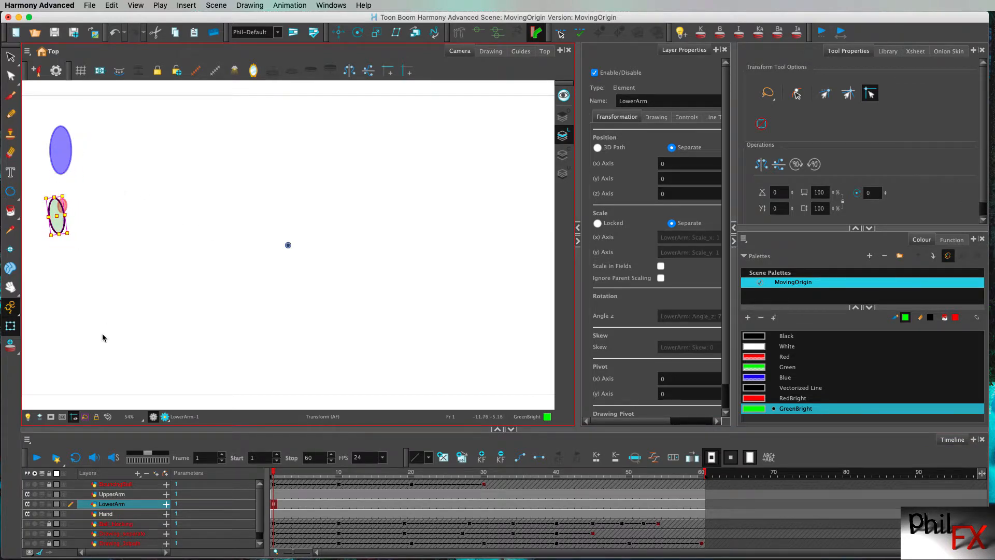
pyautogui.press('super+z')
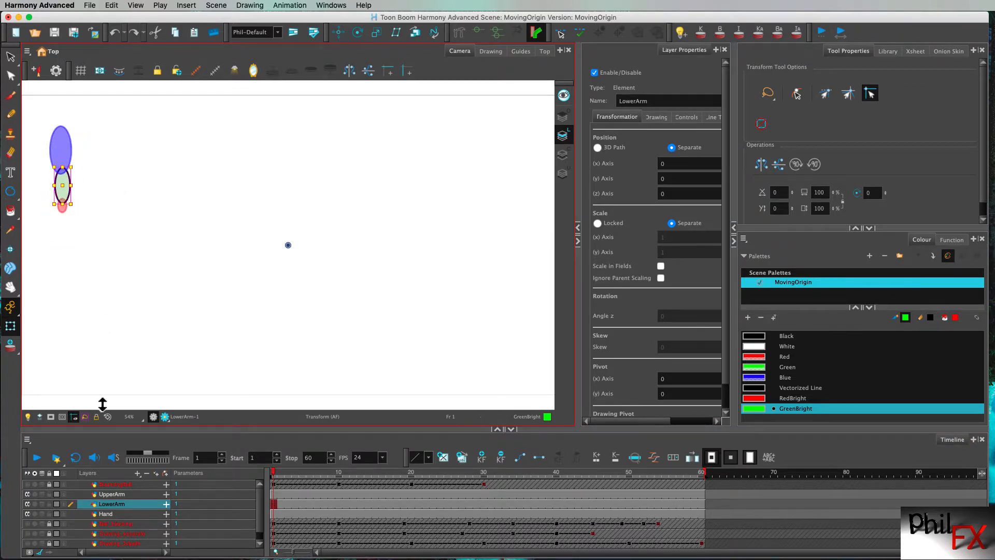
pyautogui.click(109, 513)
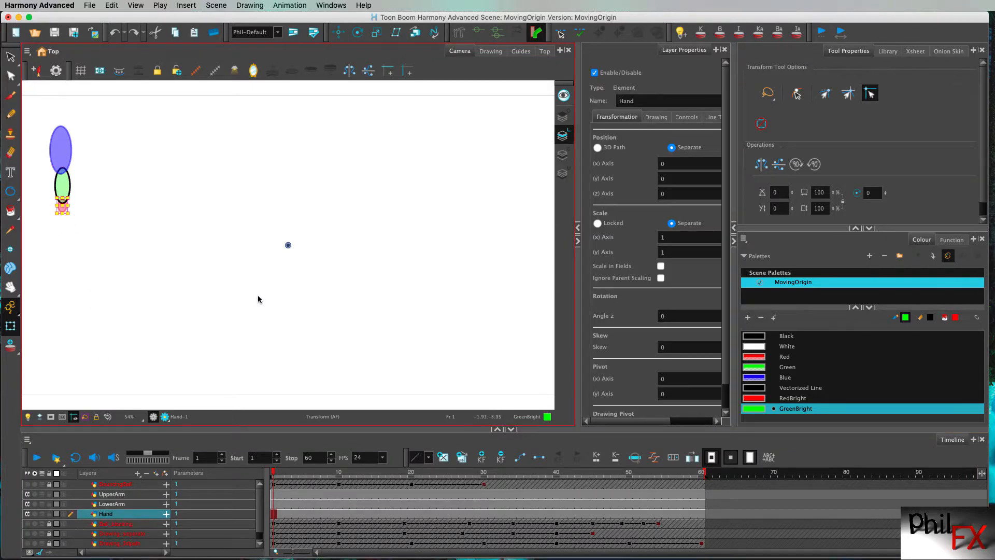
# - Move UpperArm's pivot with the Rotate tool to the shoulder near the ellipse's upper end, at about 13.68 W, 8.97 N
pyautogui.click(111, 493)
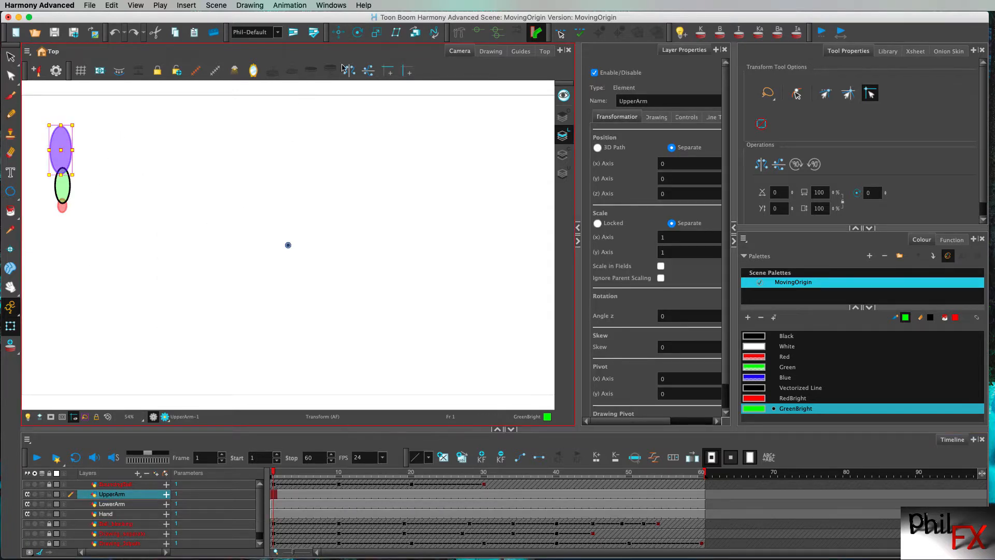
pyautogui.click(358, 32)
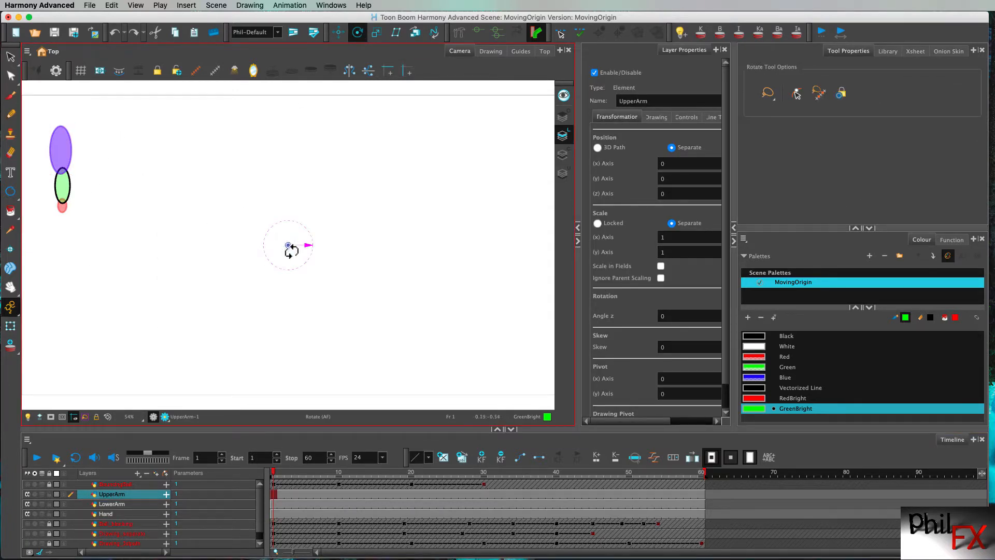
pyautogui.moveTo(289, 244); pyautogui.dragTo(60, 132)
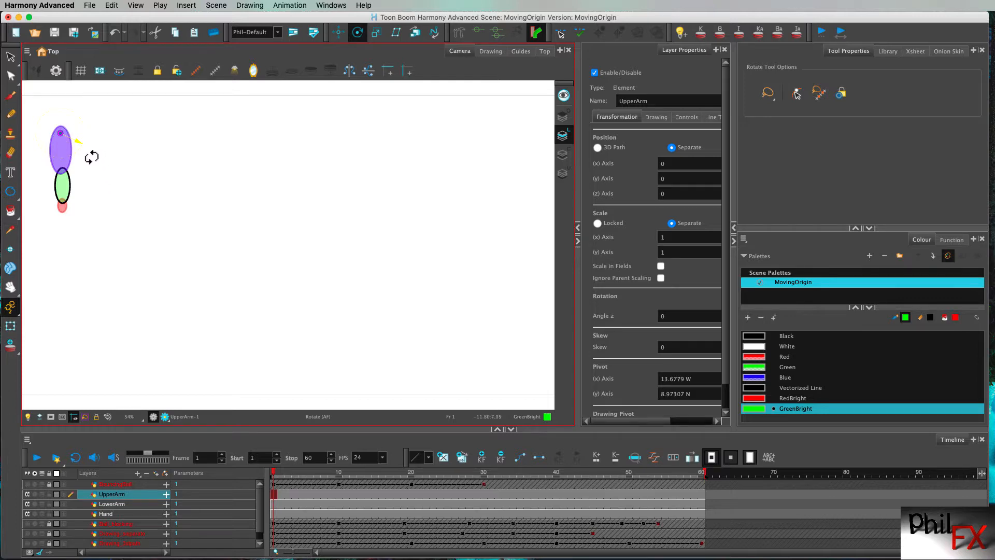
# - Move LowerArm's pivot to the elbow at about 13.54 W, 5.93 N, and Hand's pivot to the wrist at about 13.55 W, 3.53 N
pyautogui.click(115, 504)
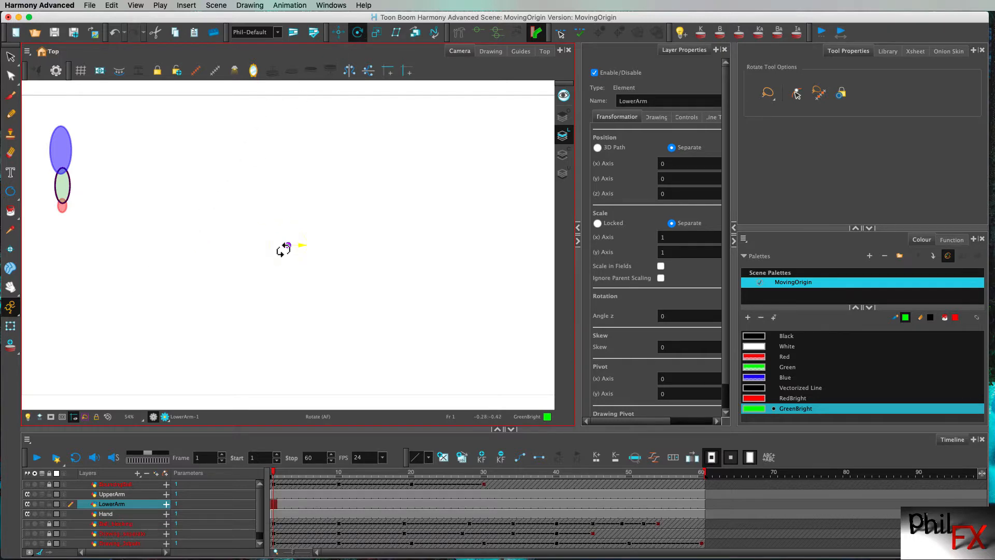
pyautogui.moveTo(289, 246); pyautogui.dragTo(62, 171)
pyautogui.click(106, 514)
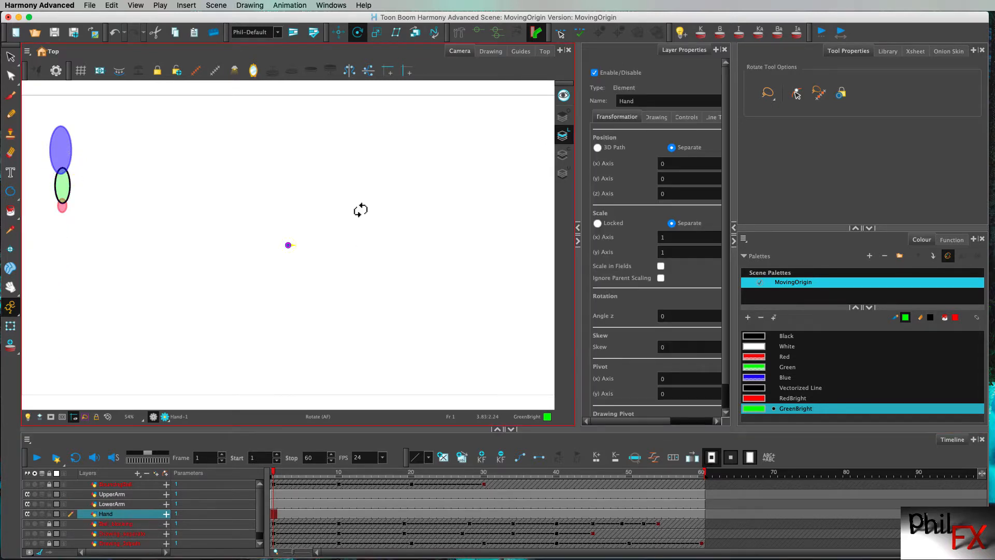
pyautogui.moveTo(290, 245); pyautogui.dragTo(62, 204)
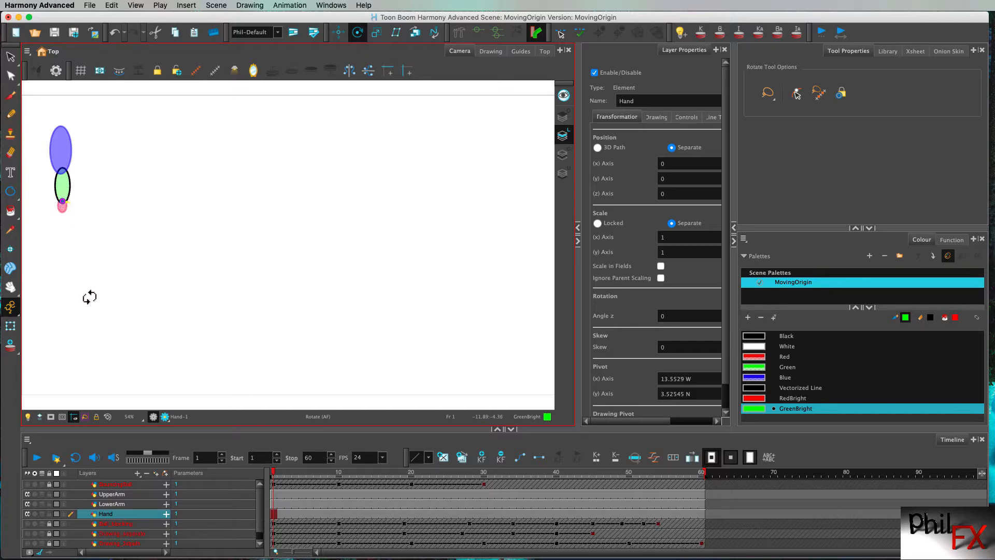
# - Test rotating UpperArm around its shoulder pivot with the Transform tool, and undo the rotation
pyautogui.click(123, 496)
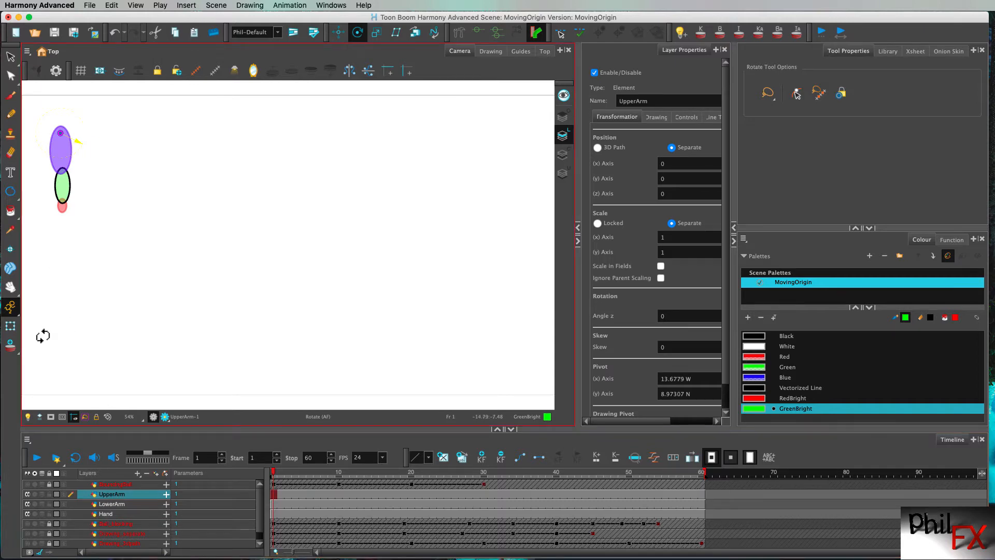
pyautogui.click(10, 326)
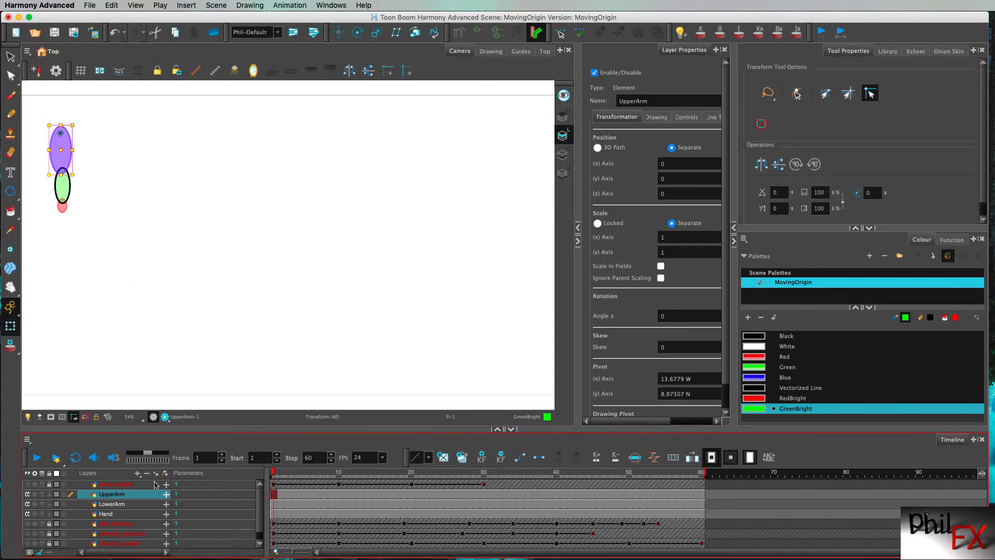
pyautogui.moveTo(80, 179); pyautogui.dragTo(84, 205)
pyautogui.press('super+z')
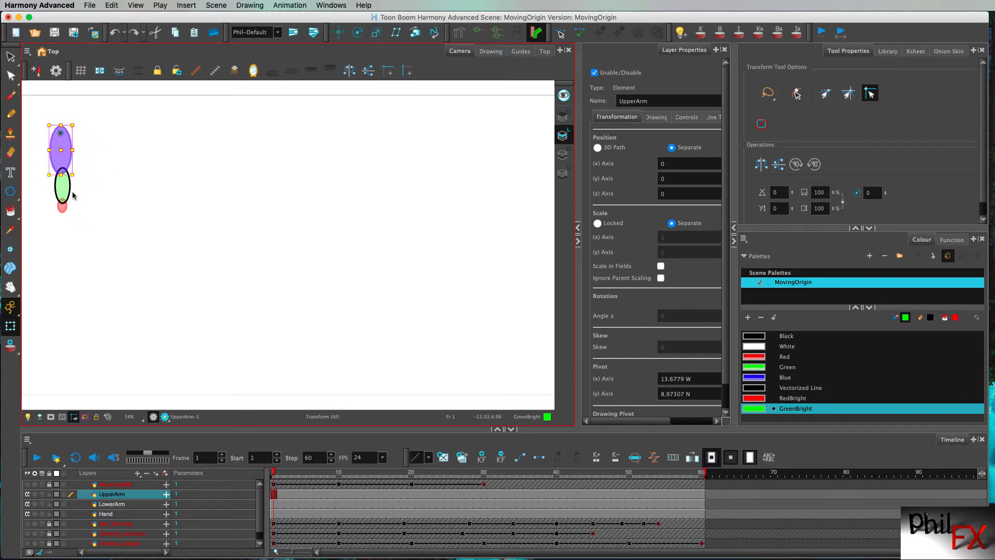
# - Test rotating LowerArm around its elbow pivot, and undo the rotation
pyautogui.click(111, 504)
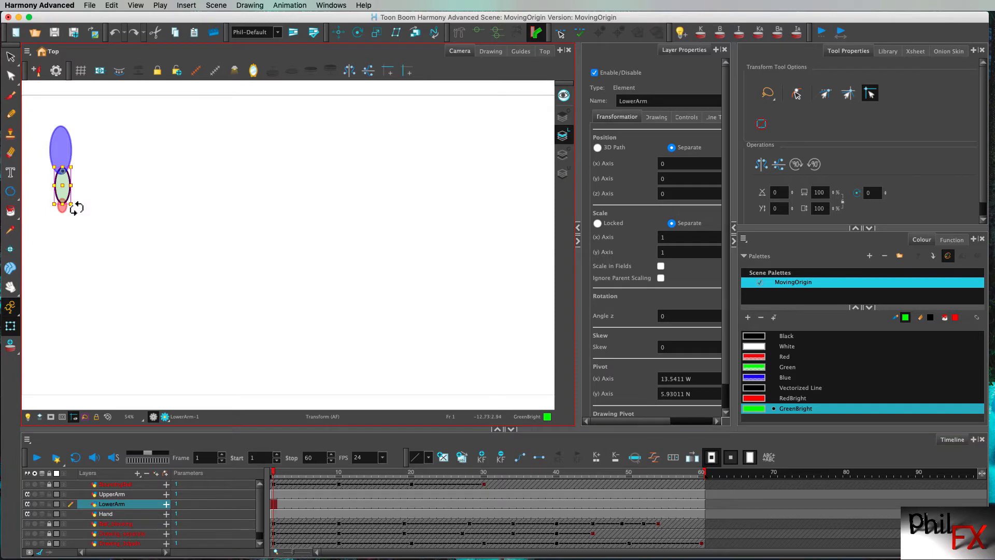
pyautogui.moveTo(73, 207); pyautogui.dragTo(115, 186)
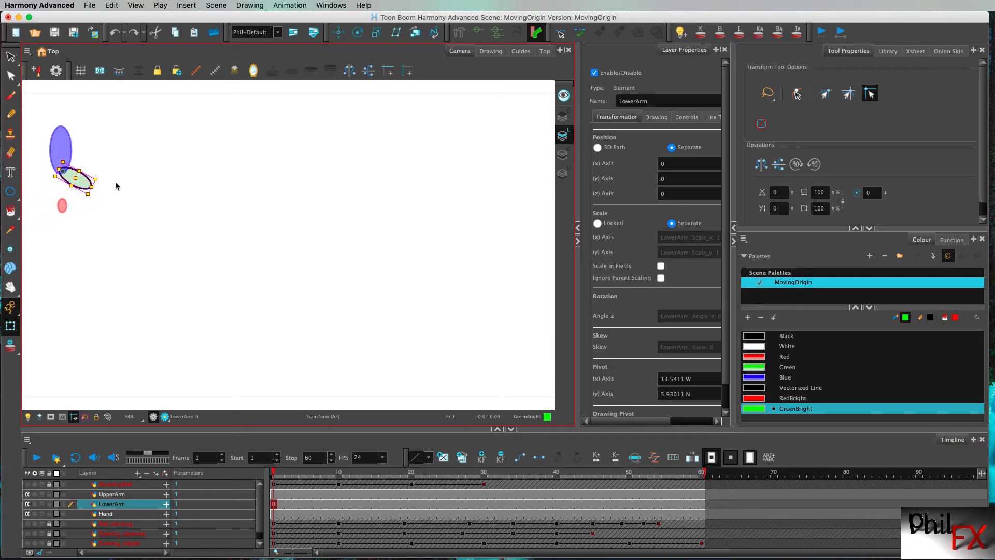
pyautogui.press('super+z')
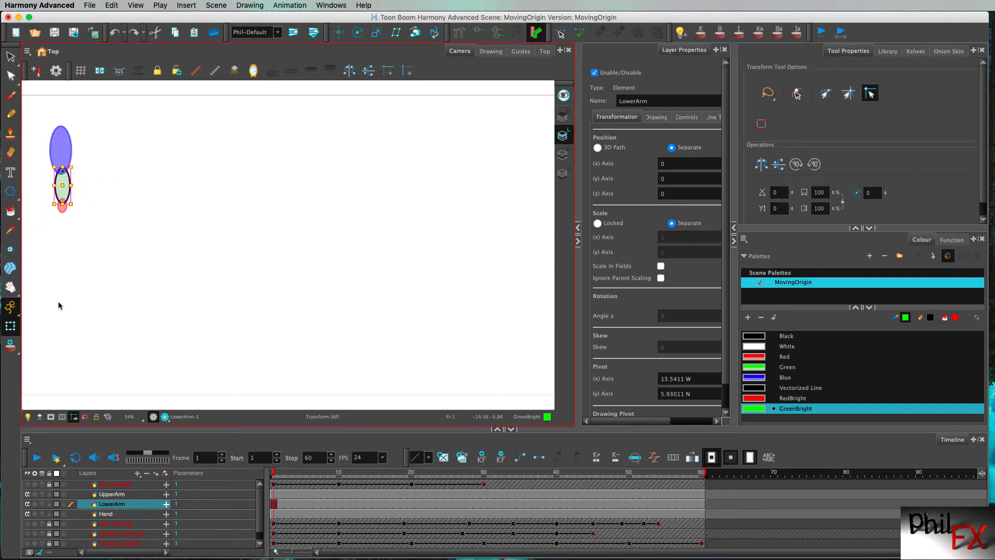
# - Test rotating Hand around its wrist pivot, and undo the rotation
pyautogui.click(62, 208)
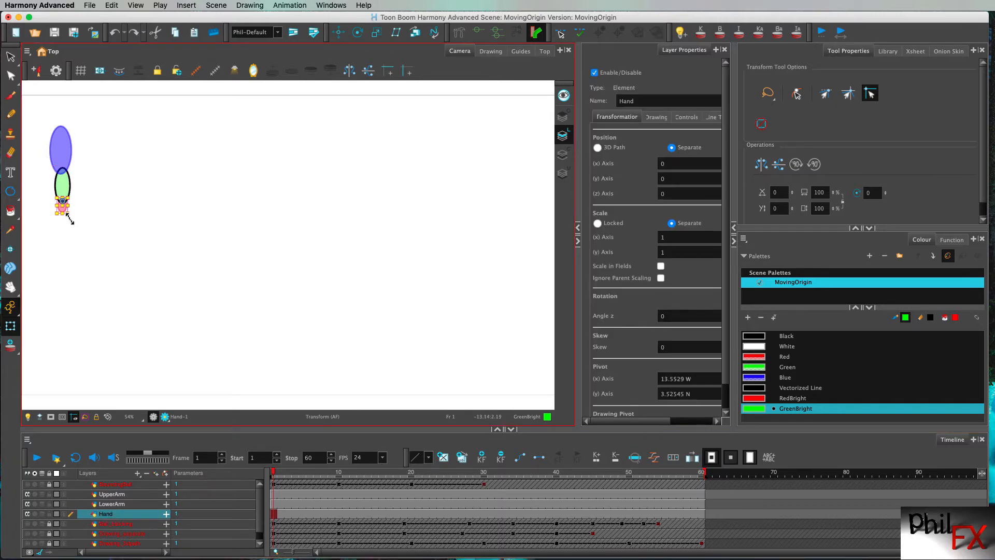
pyautogui.moveTo(70, 220); pyautogui.dragTo(56, 235)
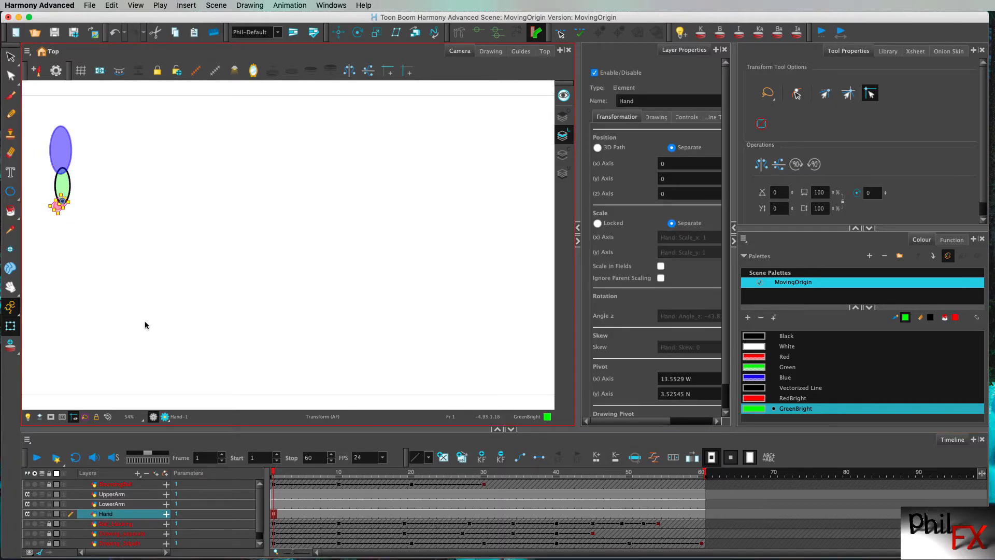
pyautogui.press('super+z')
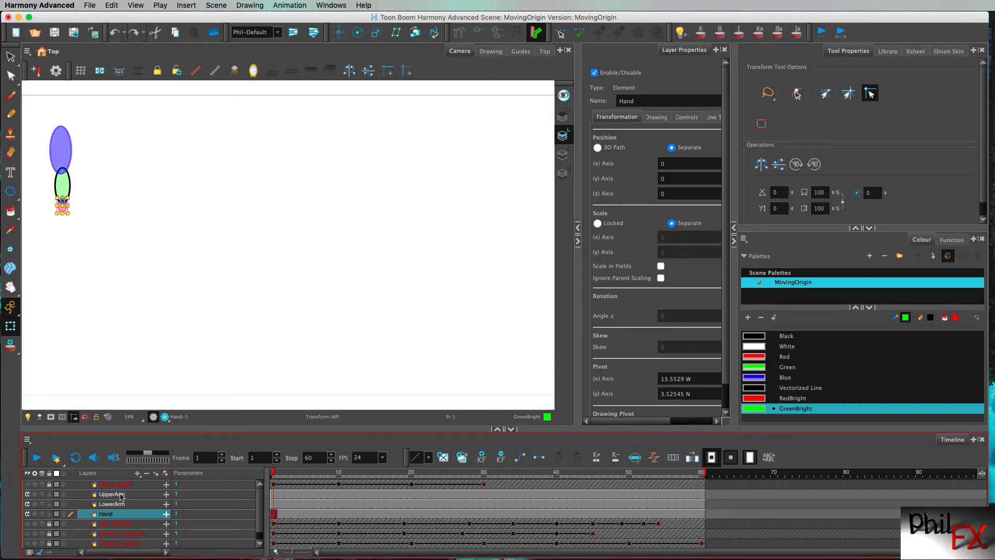
# - Parent the LowerArm layer to UpperArm and the Hand layer to LowerArm
pyautogui.click(111, 504)
pyautogui.moveTo(114, 507); pyautogui.dragTo(141, 506)
pyautogui.click(112, 514)
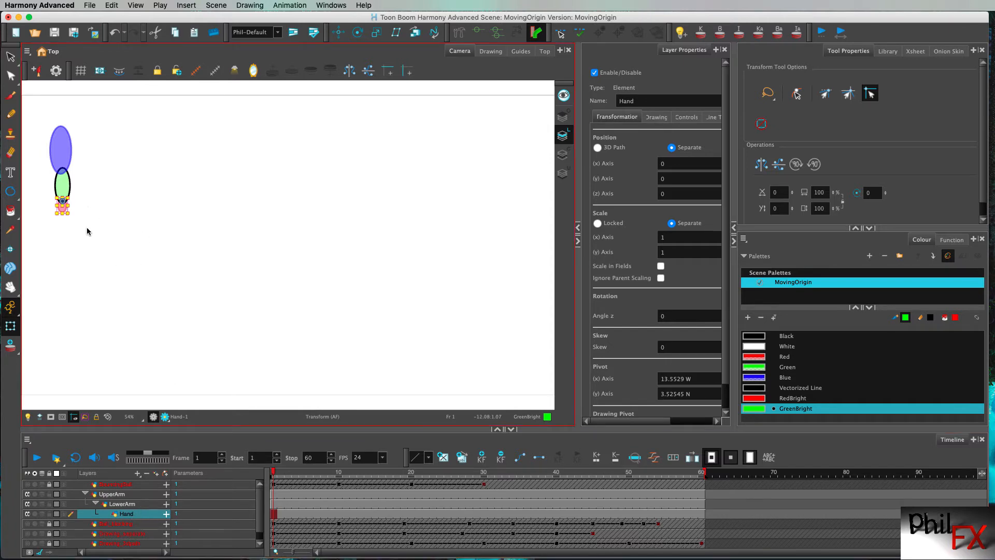
# - Pose the arm at frame 1 by rotating UpperArm diagonally down to the right, LowerArm back to near vertical, and Hand outward at the wrist
pyautogui.click(112, 494)
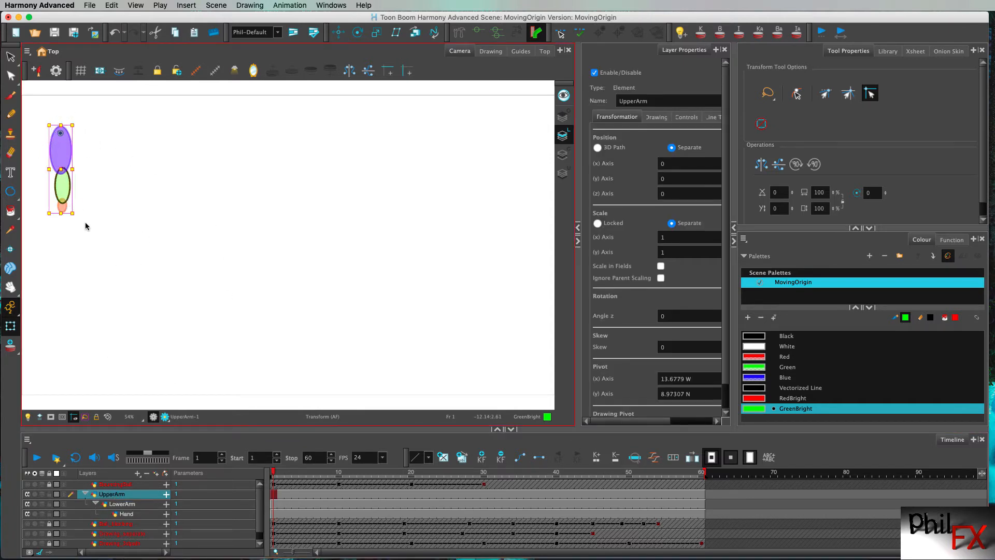
pyautogui.moveTo(82, 218); pyautogui.dragTo(94, 246)
pyautogui.click(126, 504)
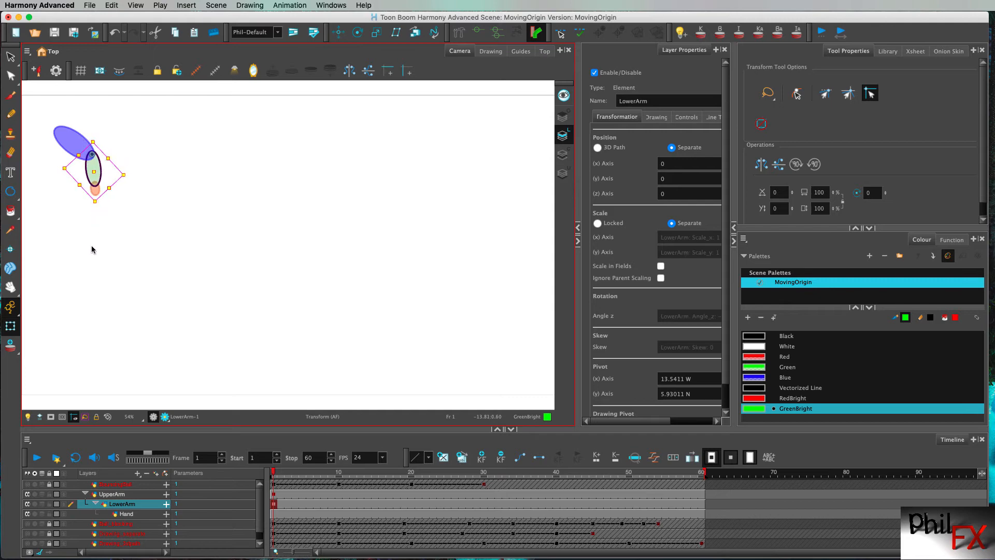
pyautogui.click(124, 514)
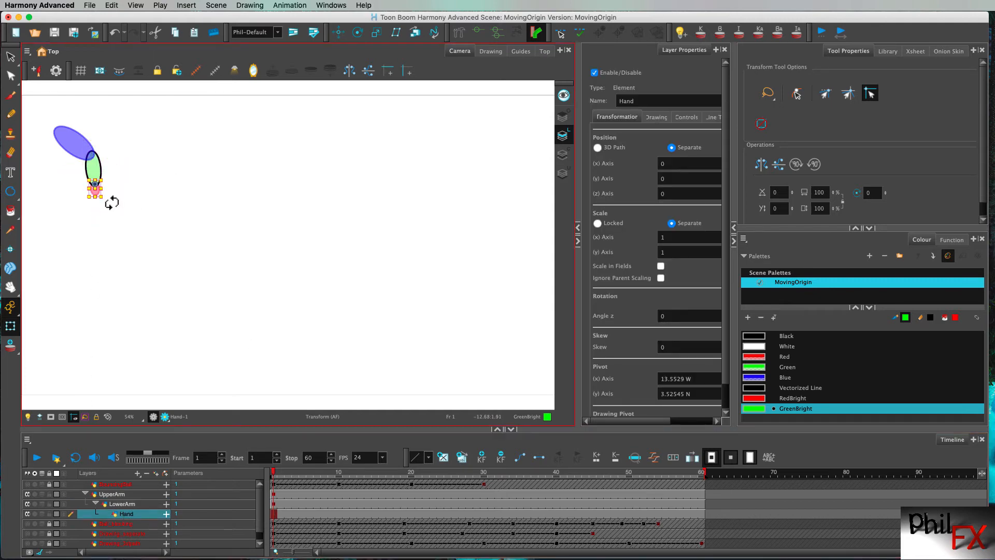
pyautogui.moveTo(112, 203)
pyautogui.mouseDown()
pyautogui.moveTo(104, 199)
pyautogui.moveTo(121, 191)
pyautogui.mouseUp()
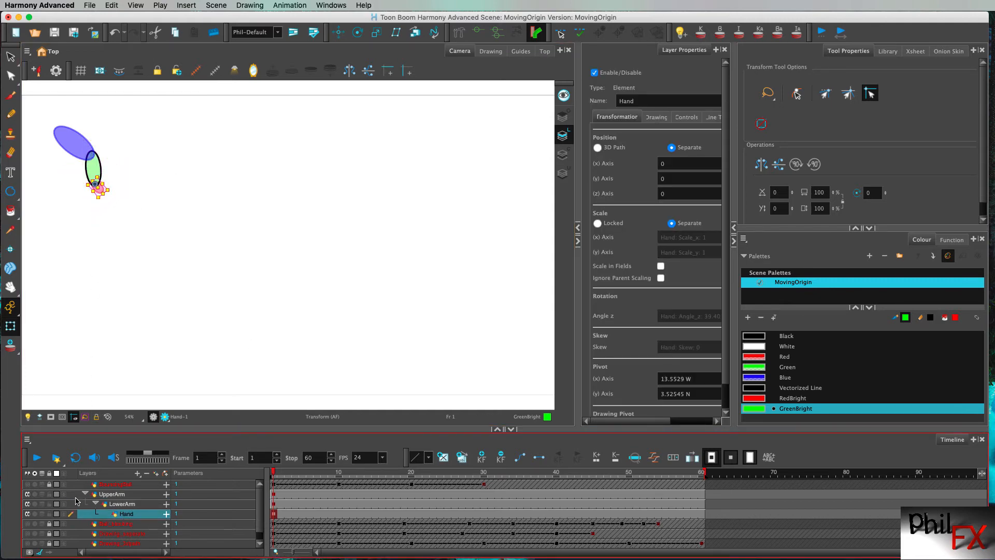